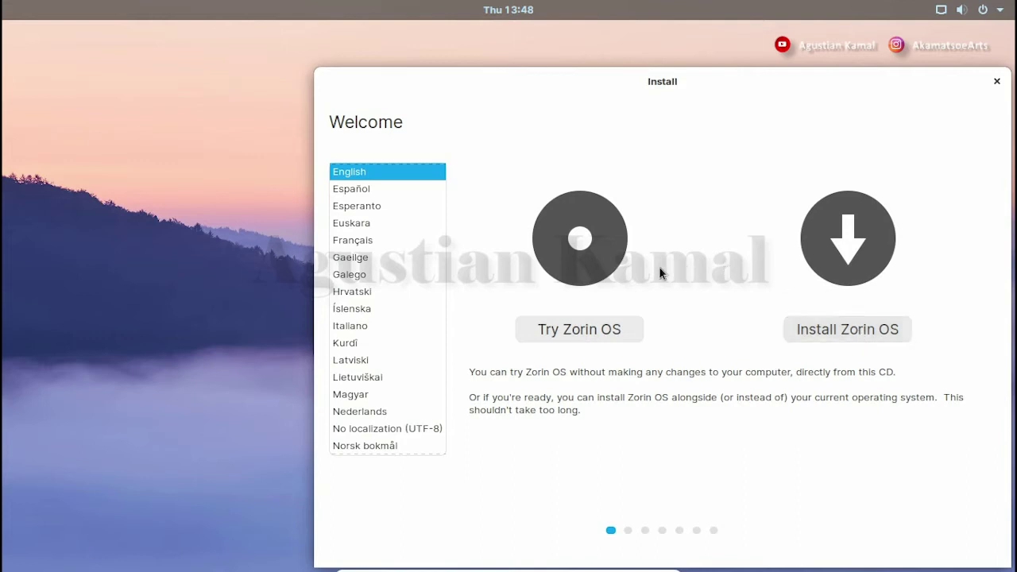
- Start the Zorin OS live session to try it without installing
{"action": "left_click", "coordinate": [610, 331]}
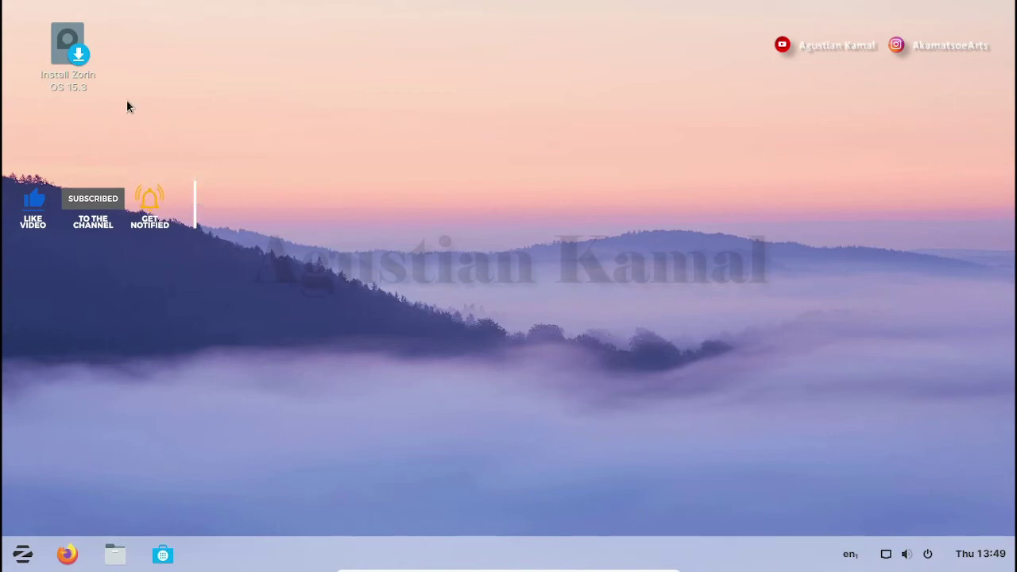
{"action": "left_click", "coordinate": [79, 75]}
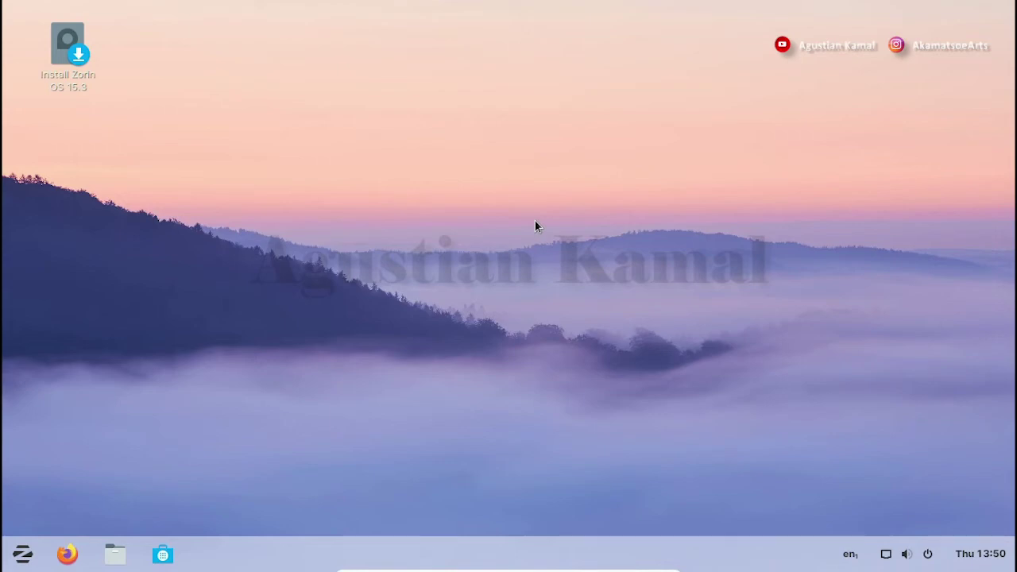
- Launch gnome-terminal through the run-command prompt and maximize its window
{"action": "key", "text": "alt+F2"}
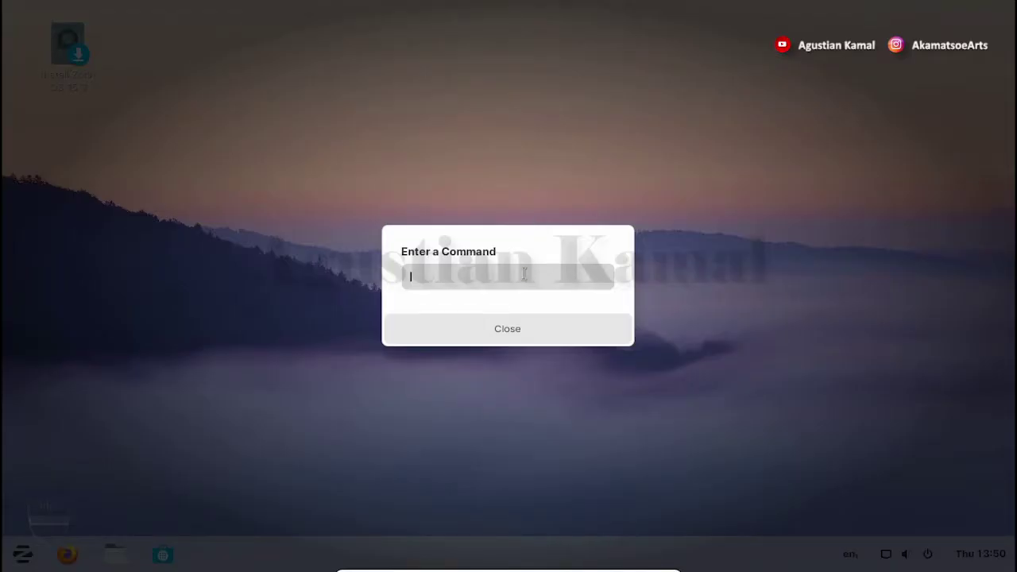
{"action": "type", "text": "gnome-terminal"}
{"action": "key", "text": "Return"}
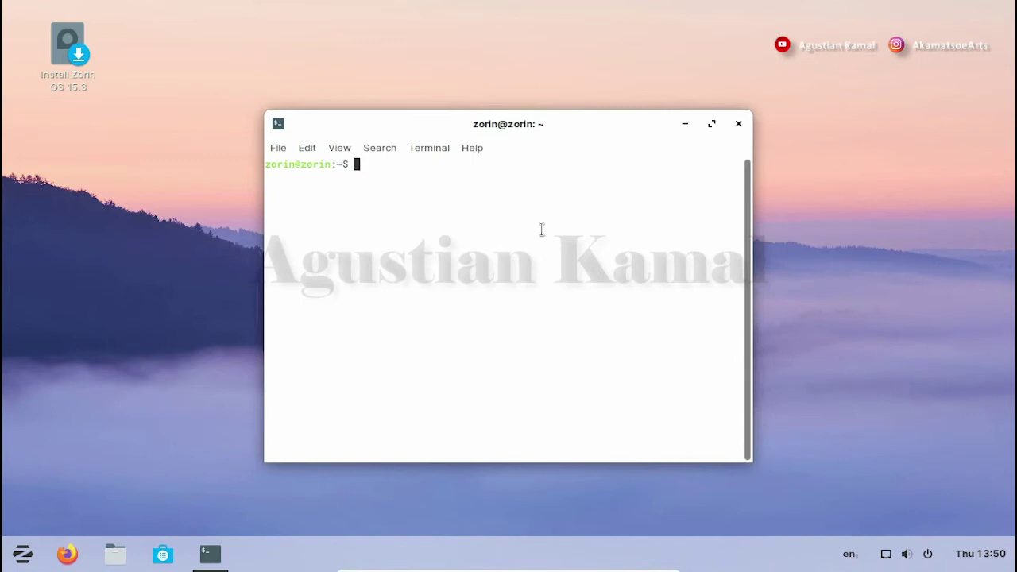
{"action": "double_click", "coordinate": [569, 123]}
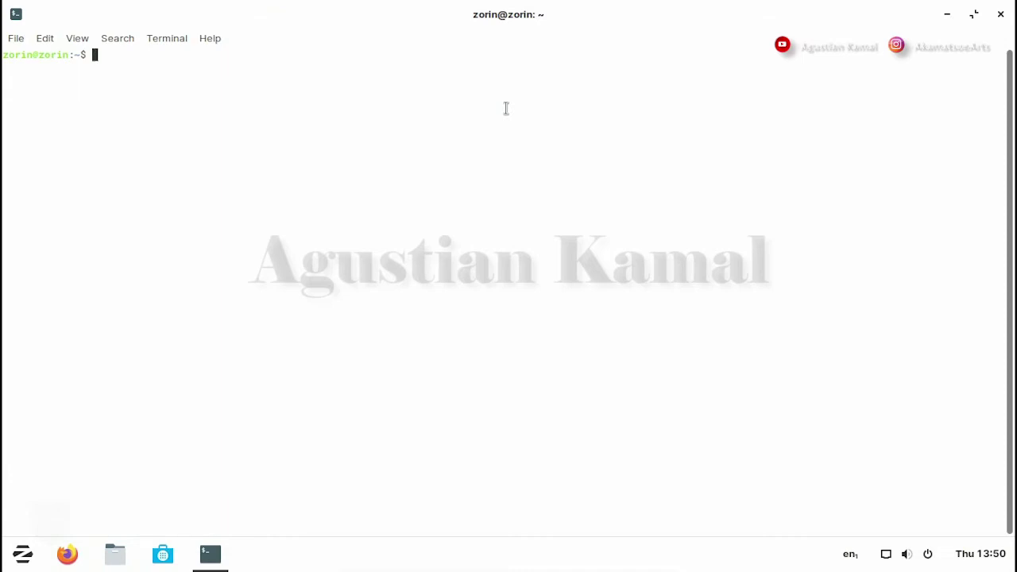
- Run lsb_release -a and examine the distributor ID, description, release and codename lines
{"action": "type", "text": "lsb_r"}
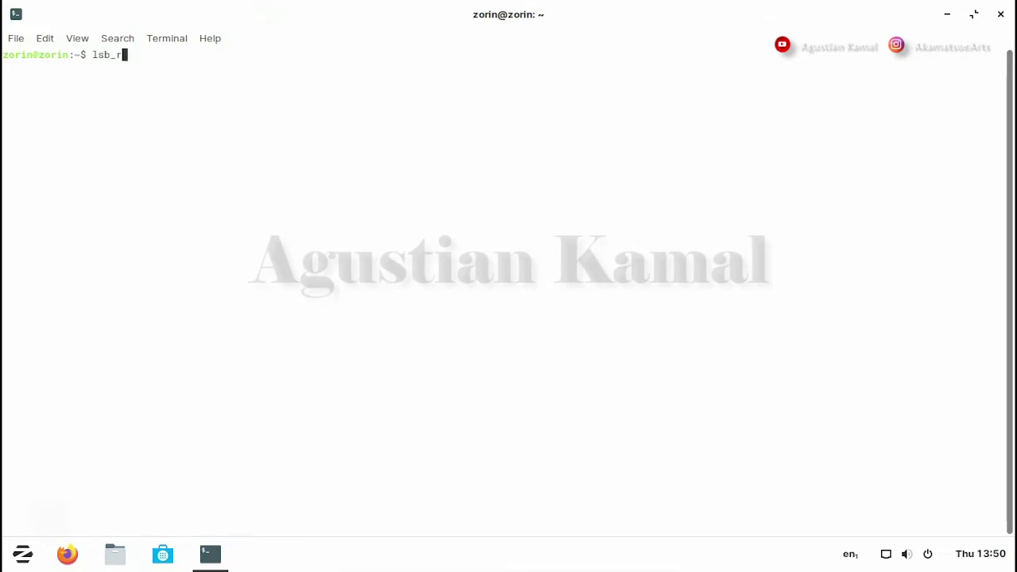
{"action": "type", "text": "elease -a"}
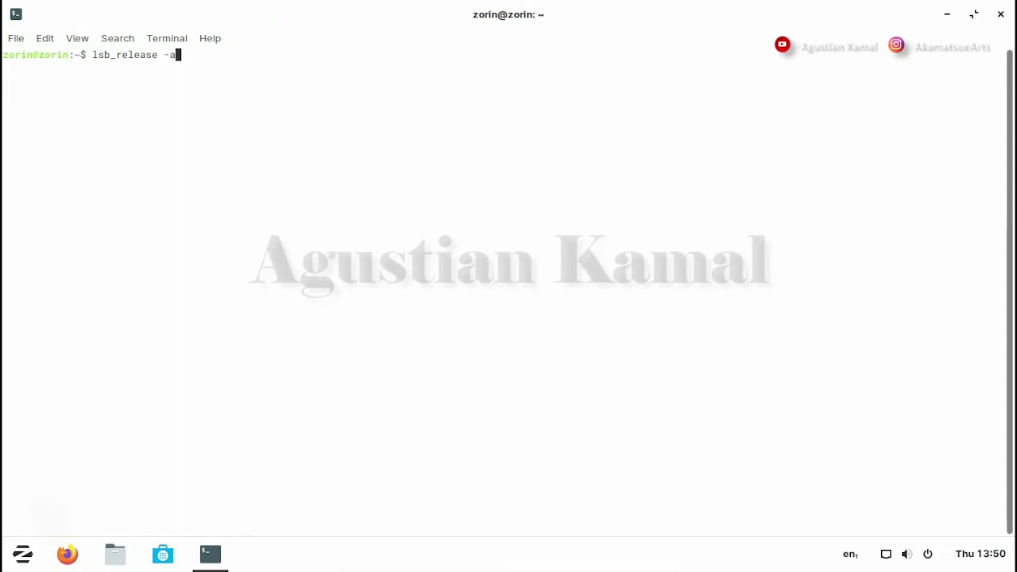
{"action": "key", "text": "Return"}
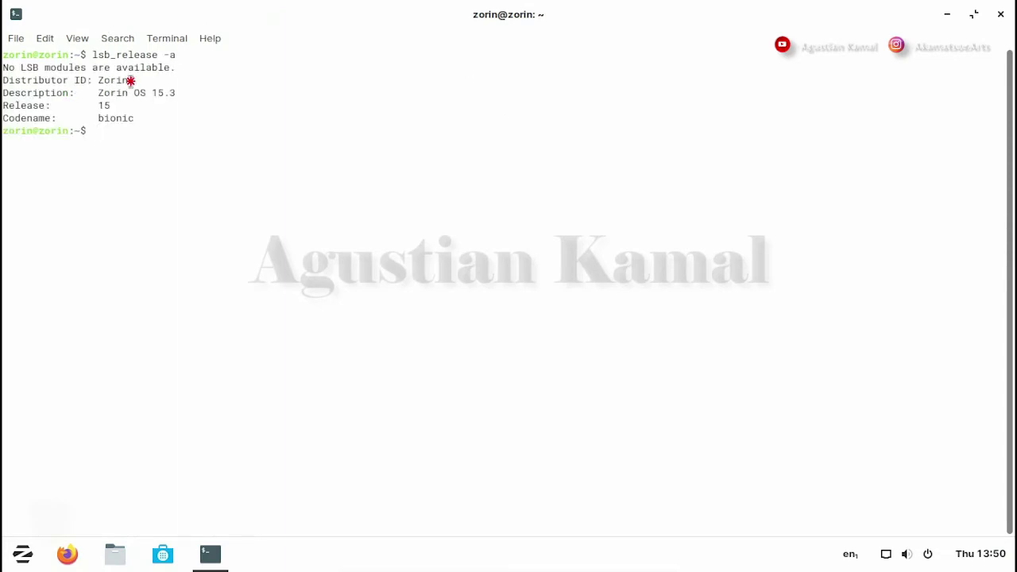
{"action": "left_click_drag", "start_coordinate": [131, 81], "coordinate": [9, 80]}
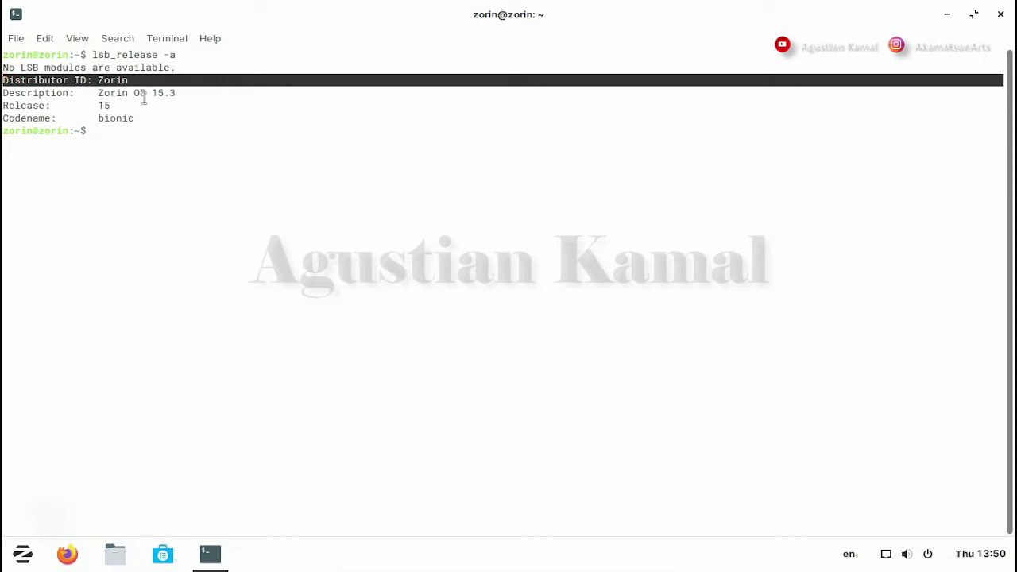
{"action": "left_click_drag", "start_coordinate": [176, 93], "coordinate": [1, 93]}
{"action": "left_click_drag", "start_coordinate": [112, 107], "coordinate": [2, 106]}
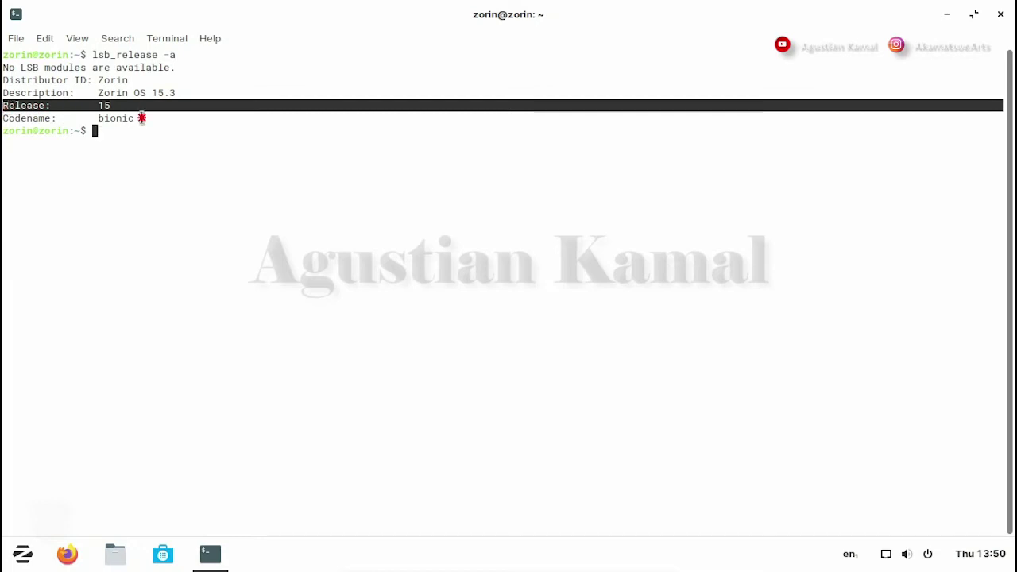
{"action": "left_click_drag", "start_coordinate": [141, 119], "coordinate": [4, 118]}
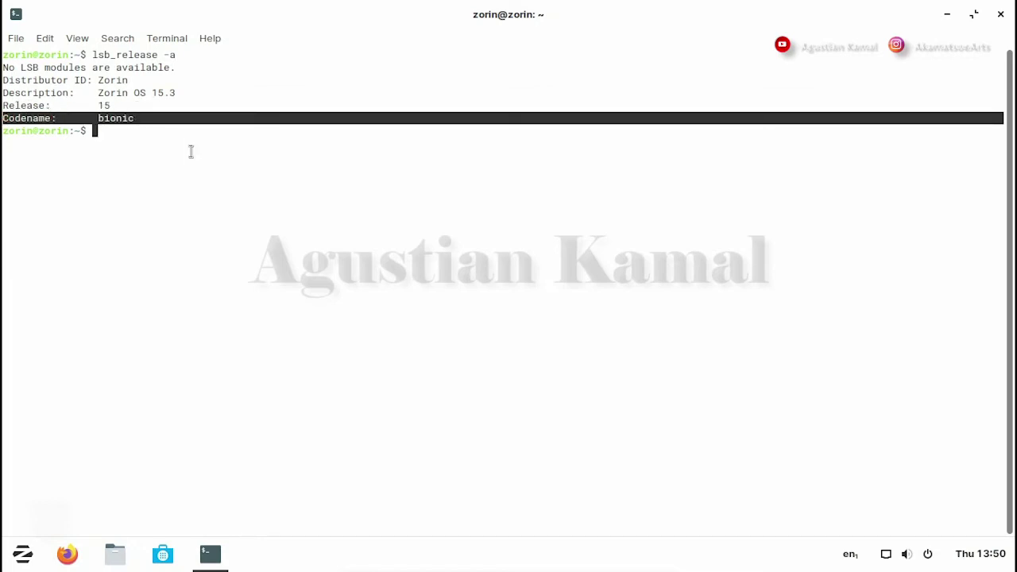
{"action": "left_click", "coordinate": [185, 138]}
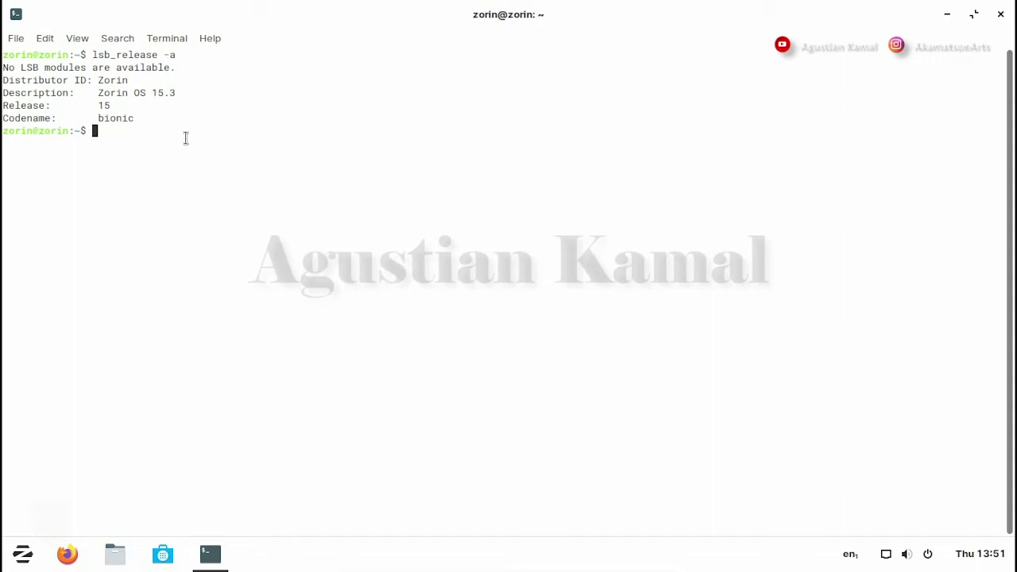
- Refresh the package lists with sudo apt-get update
{"action": "type", "text": "sudo apt-get up"}
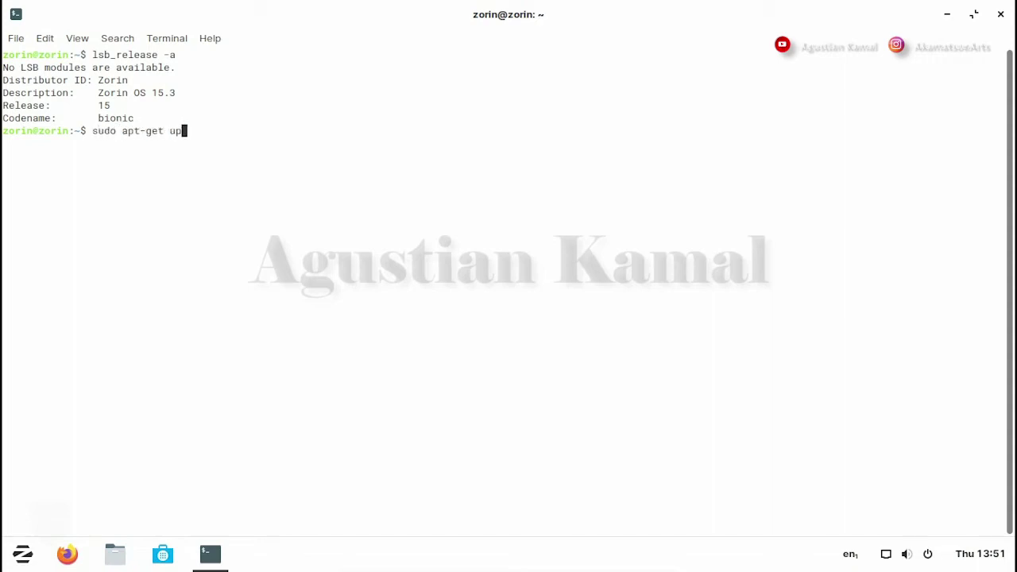
{"action": "type", "text": "date"}
{"action": "key", "text": "Return"}
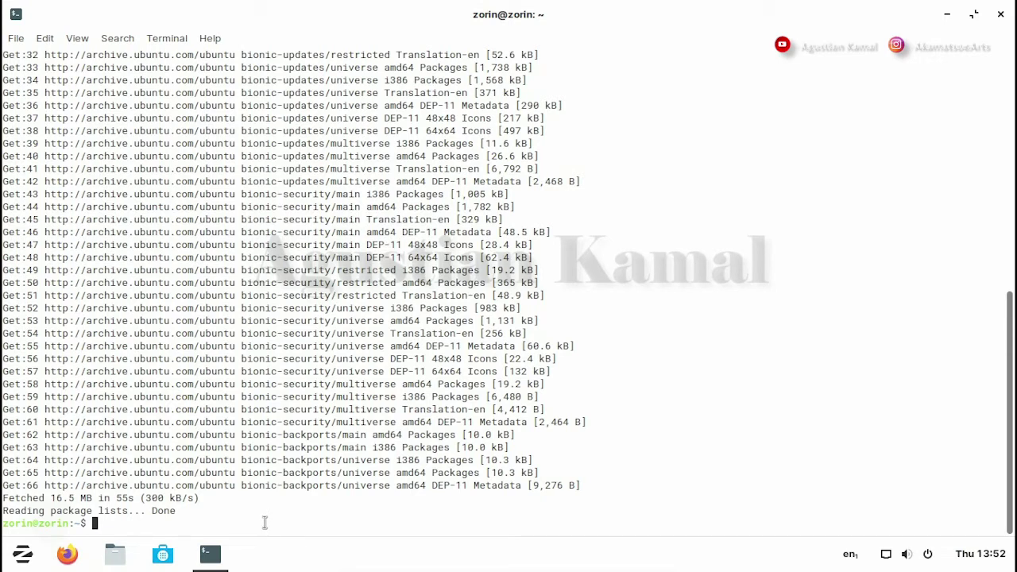
- Run sudo apt-get upgrade to bring up the pending package upgrades
{"action": "type", "text": "sudo apt-get upgarde"}
{"action": "key", "text": "Return"}
{"action": "type", "text": "s"}
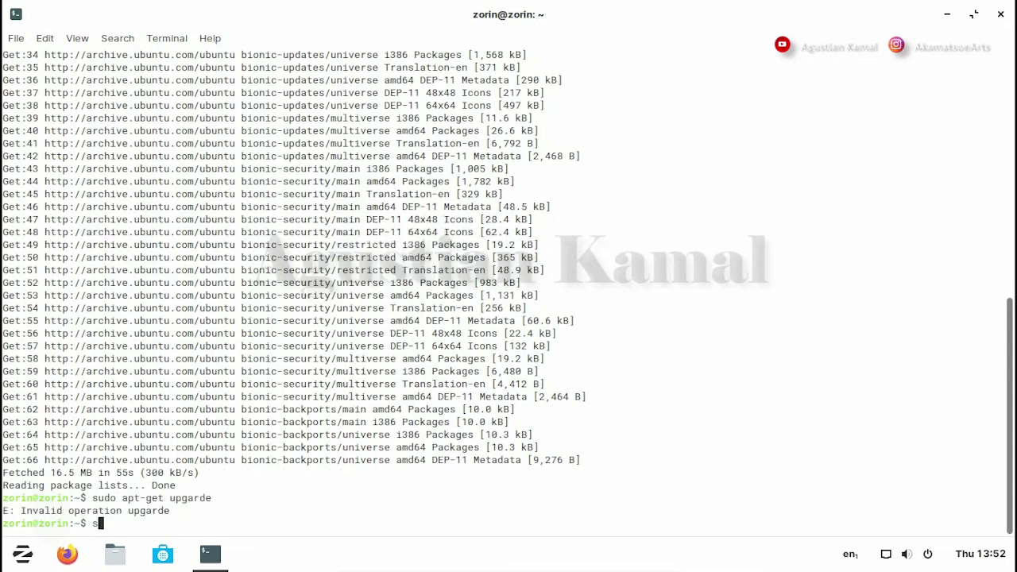
{"action": "type", "text": "udo apt-get upgrade"}
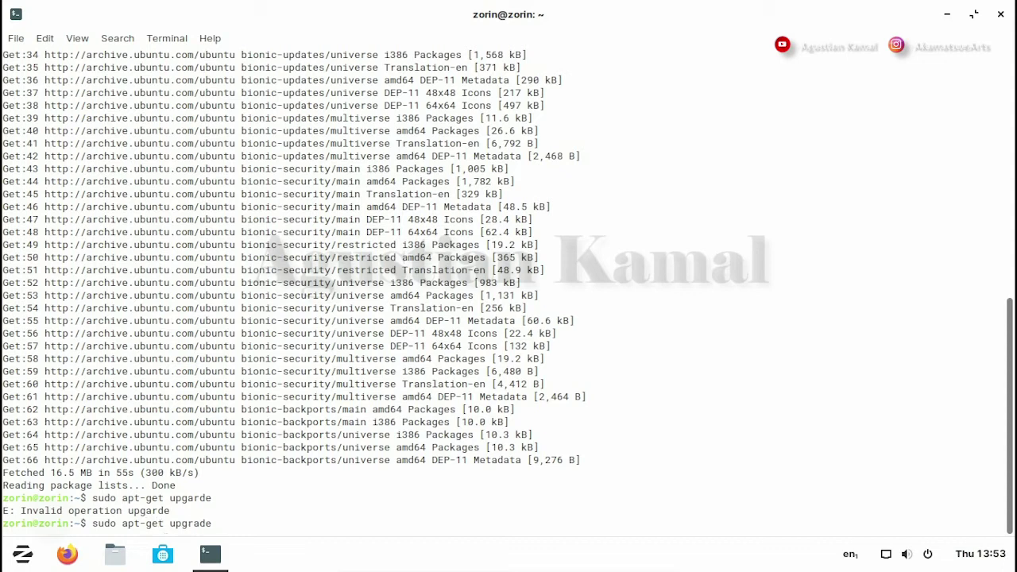
{"action": "key", "text": "Return"}
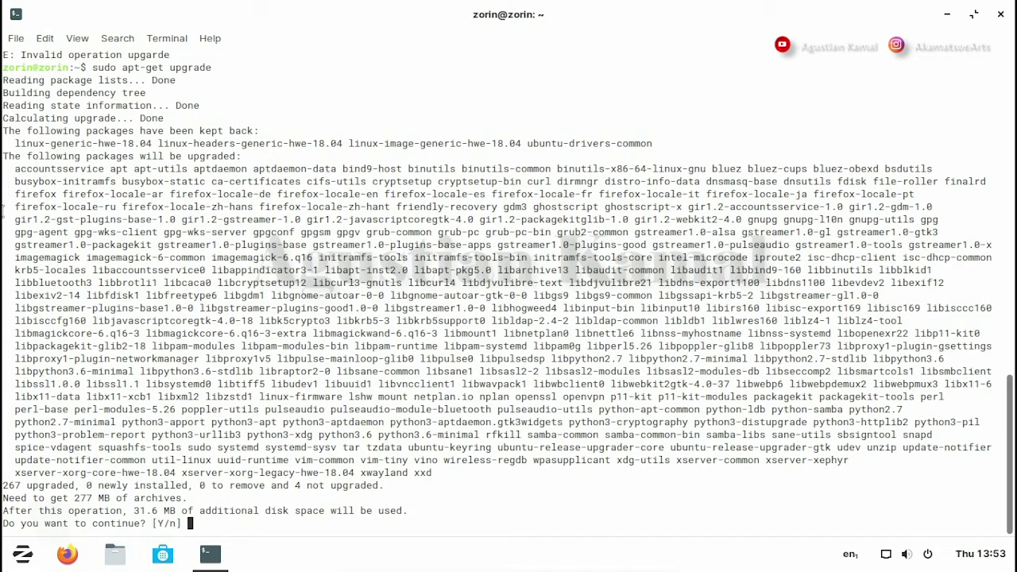
- Examine the list and count of packages offered for upgrade, and decline the upgrade with n
{"action": "left_click_drag", "start_coordinate": [15, 168], "coordinate": [871, 462]}
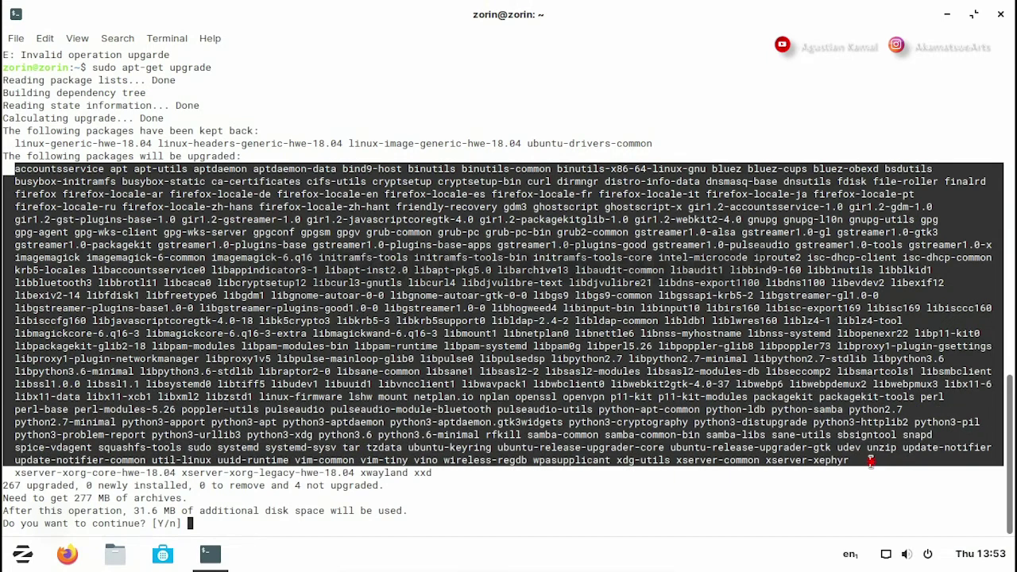
{"action": "left_click", "coordinate": [23, 481]}
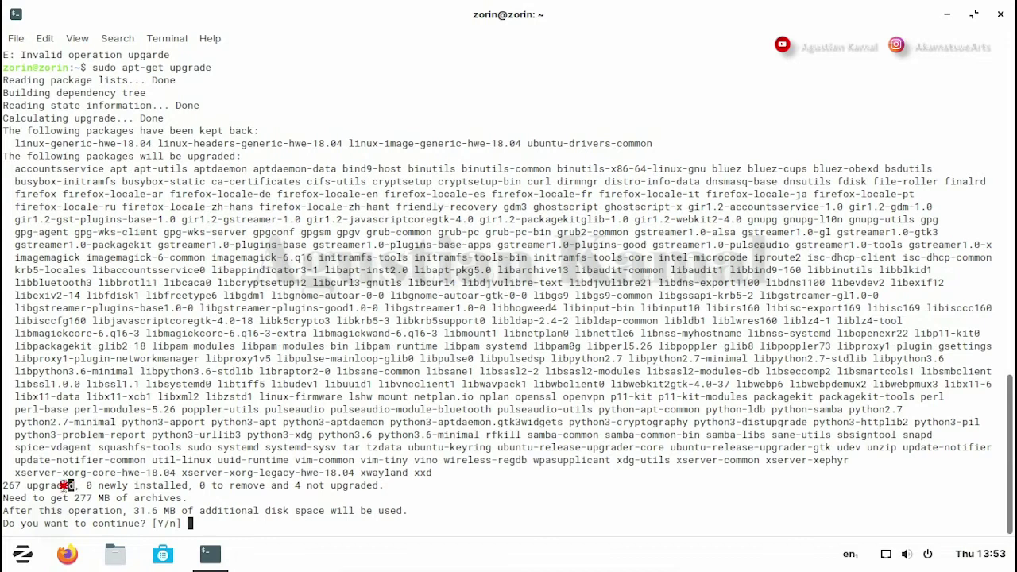
{"action": "double_click", "coordinate": [59, 485]}
{"action": "left_click_drag", "start_coordinate": [16, 485], "coordinate": [5, 485]}
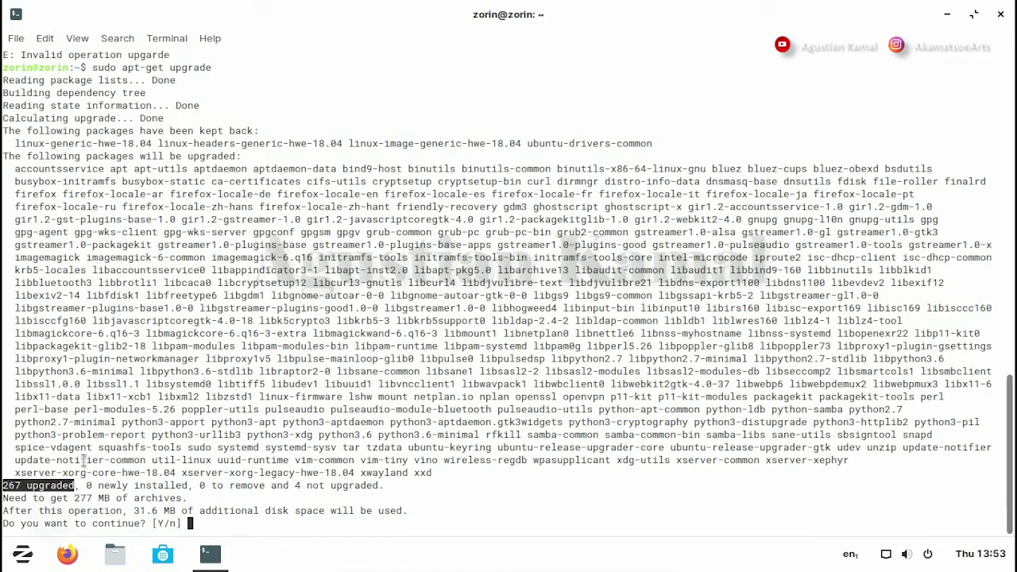
{"action": "left_click", "coordinate": [202, 524]}
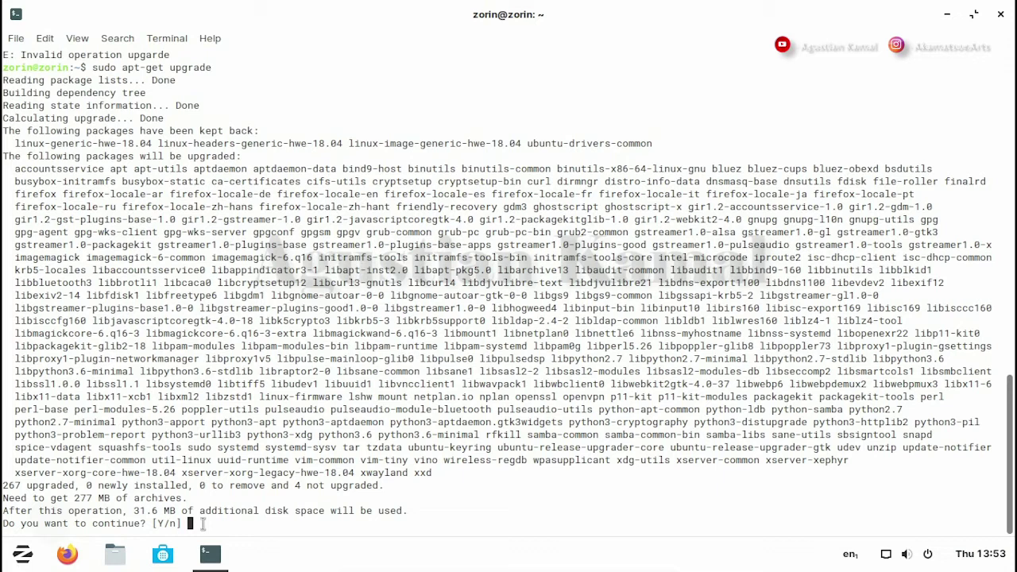
{"action": "type", "text": "n"}
{"action": "key", "text": "Return"}
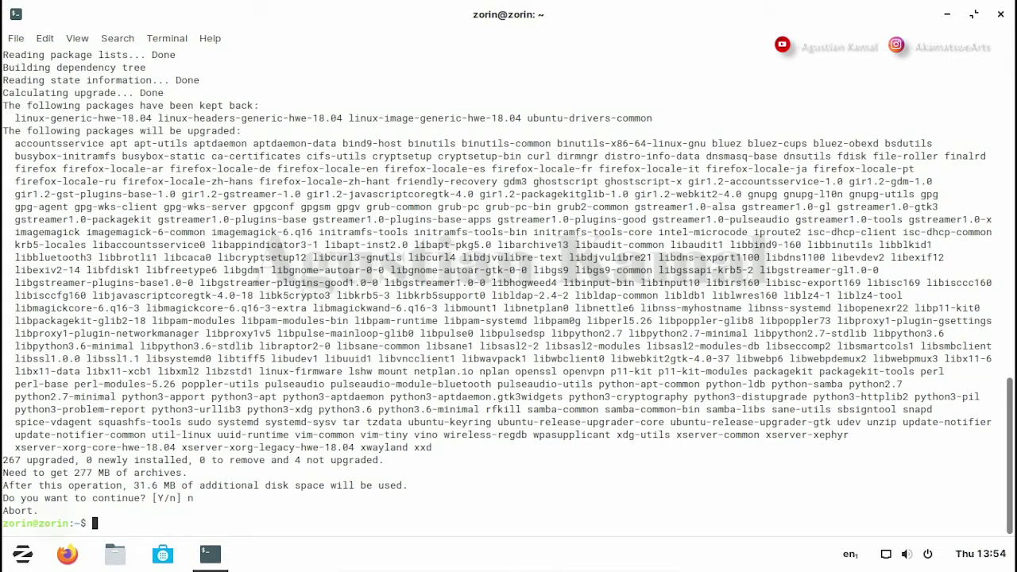
- Try to install a package named neofecth with sudo apt-get install
{"action": "type", "text": "sudo apt-get install neo"}
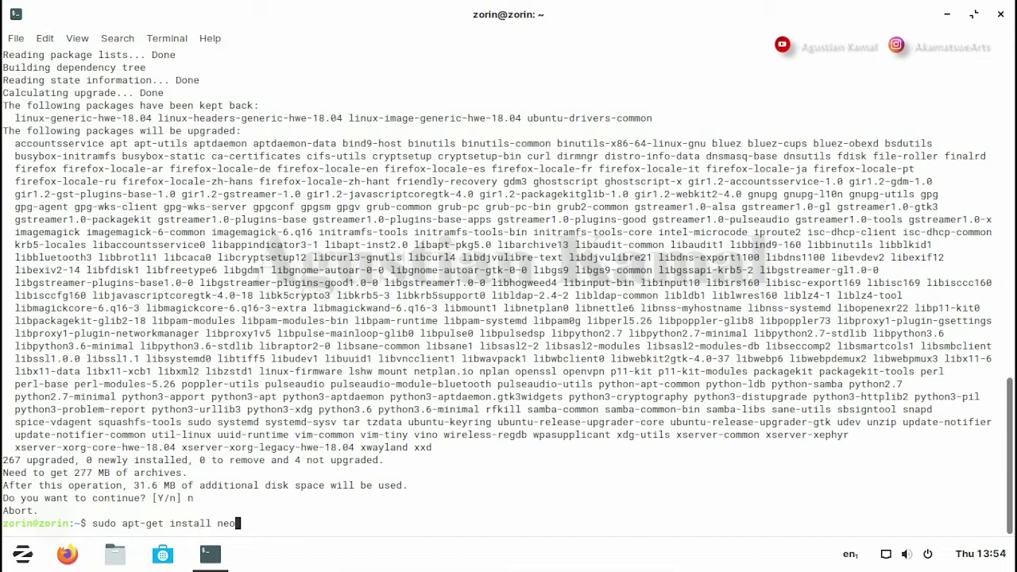
{"action": "type", "text": "fecth"}
{"action": "key", "text": "Return"}
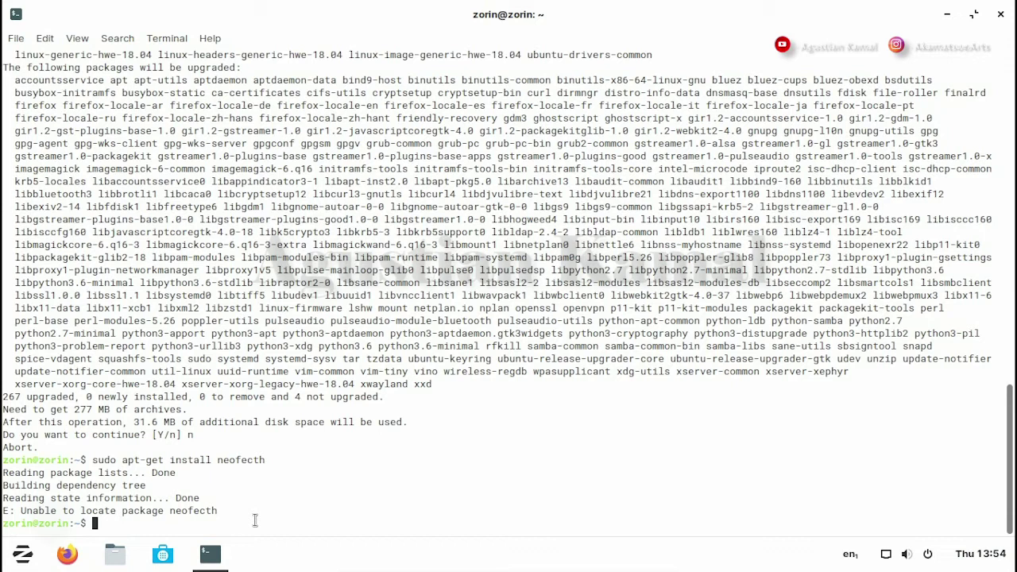
- Install the neofetch package with sudo apt-get install neofetch
{"action": "type", "text": "sudo apt-get install "}
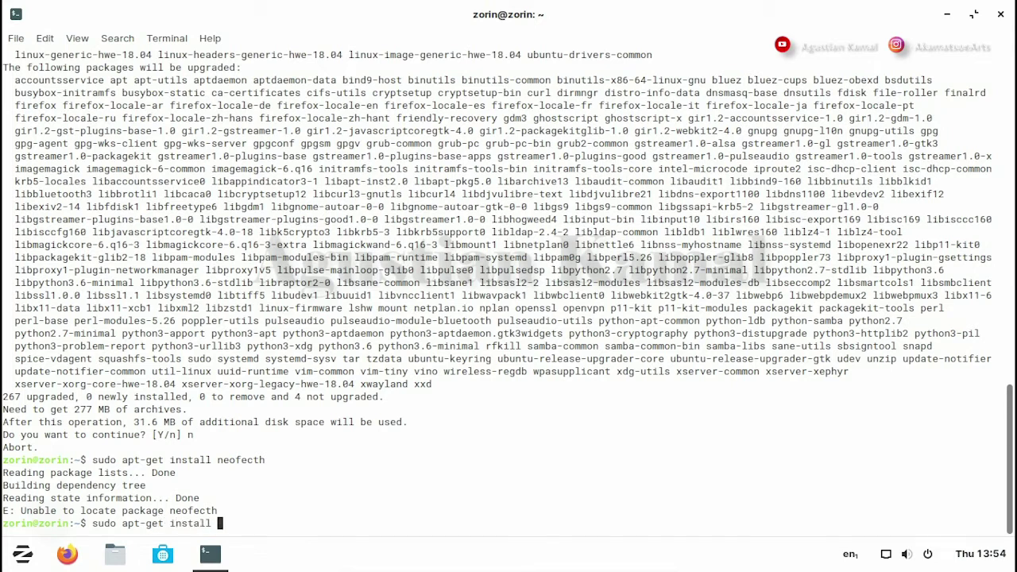
{"action": "type", "text": "neofetch"}
{"action": "key", "text": "Return"}
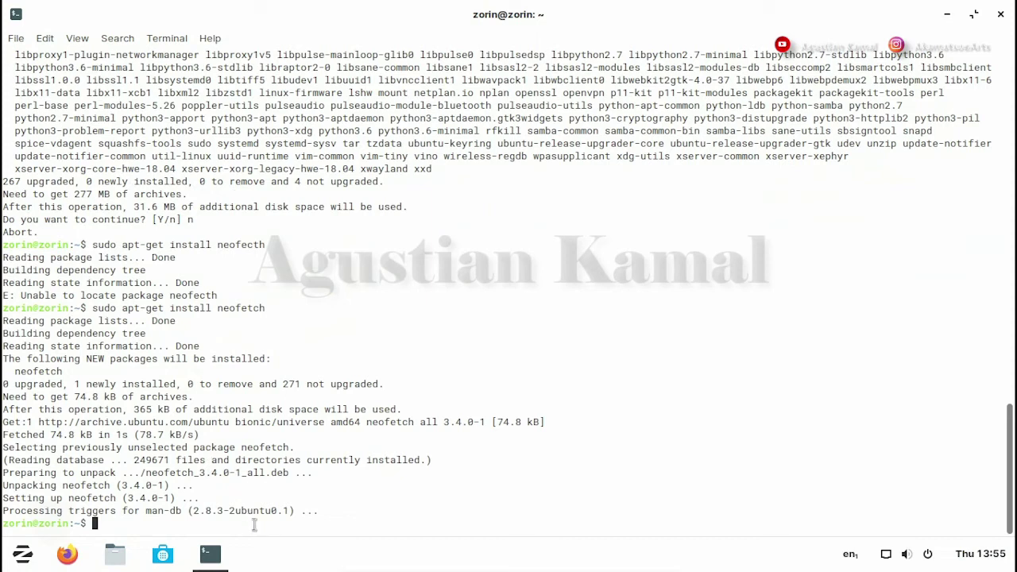
- Run neofetch and examine the OS, host, kernel, uptime, packages and shell lines of its output
{"action": "type", "text": "neofetch"}
{"action": "key", "text": "Return"}
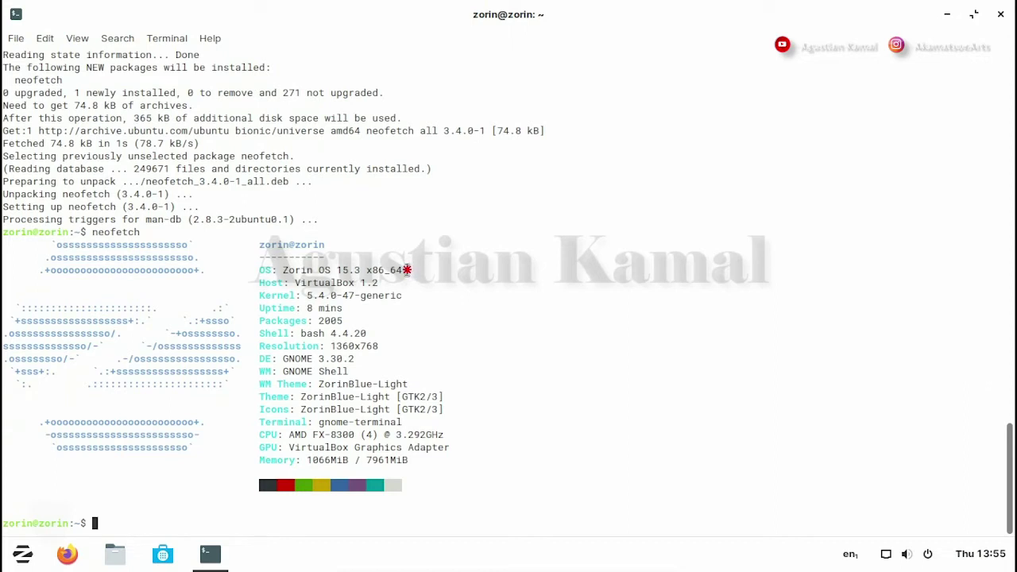
{"action": "left_click_drag", "start_coordinate": [409, 270], "coordinate": [273, 270]}
{"action": "left_click_drag", "start_coordinate": [382, 283], "coordinate": [266, 283]}
{"action": "left_click_drag", "start_coordinate": [422, 295], "coordinate": [262, 294]}
{"action": "left_click_drag", "start_coordinate": [347, 308], "coordinate": [269, 308]}
{"action": "left_click_drag", "start_coordinate": [358, 321], "coordinate": [261, 333]}
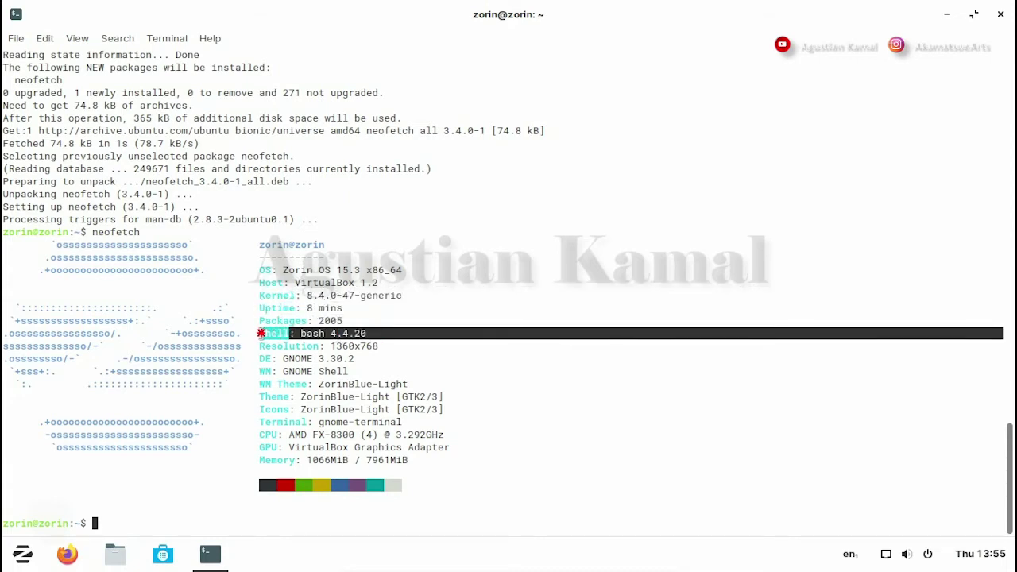
- Examine the resolution, desktop environment, window manager, theme and icons lines of the neofetch output
{"action": "left_click", "coordinate": [382, 342]}
{"action": "left_click_drag", "start_coordinate": [382, 342], "coordinate": [259, 346]}
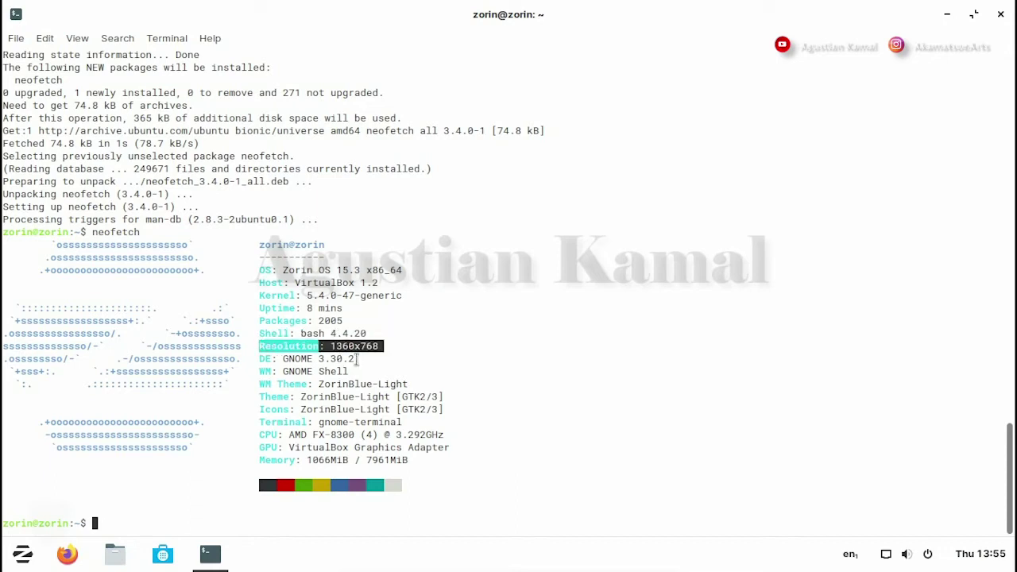
{"action": "left_click_drag", "start_coordinate": [359, 360], "coordinate": [259, 359]}
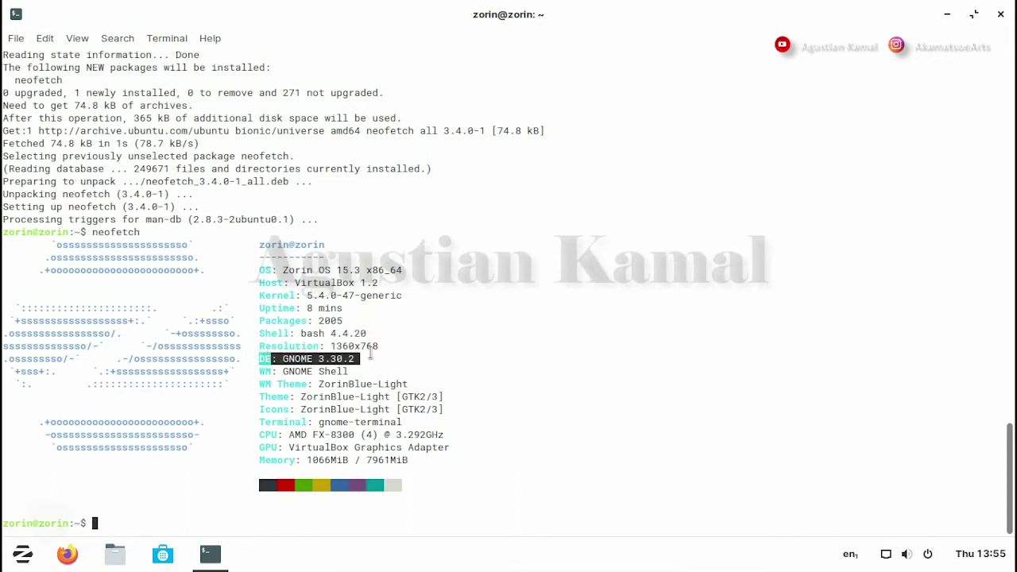
{"action": "left_click", "coordinate": [350, 371]}
{"action": "left_click_drag", "start_coordinate": [349, 371], "coordinate": [265, 371]}
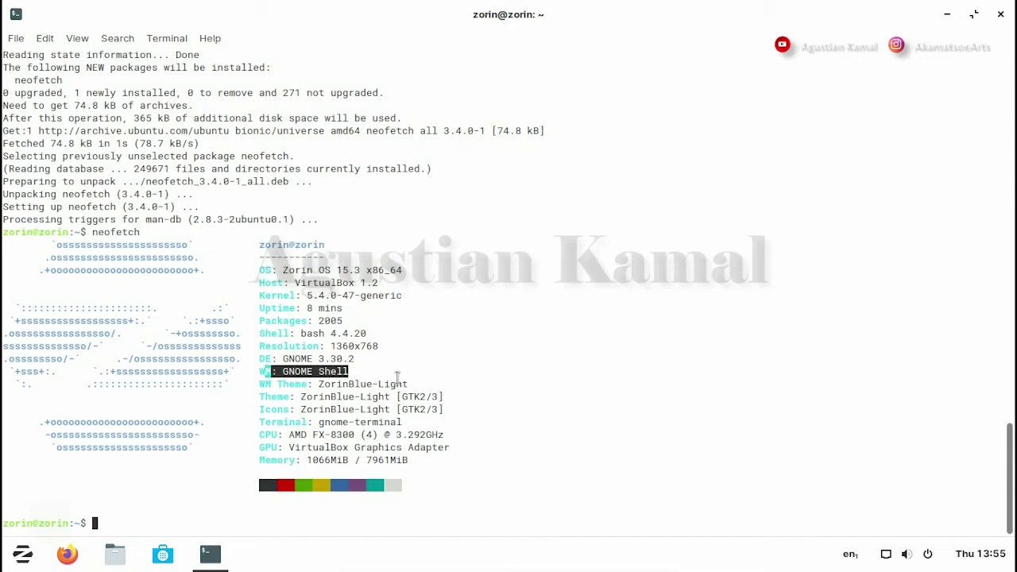
{"action": "left_click_drag", "start_coordinate": [410, 384], "coordinate": [259, 384]}
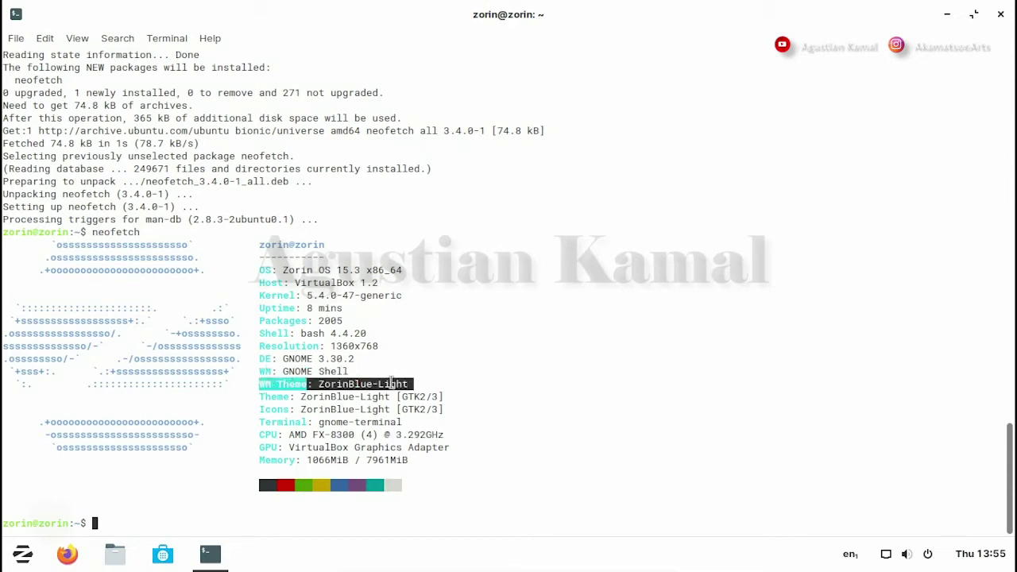
{"action": "left_click_drag", "start_coordinate": [450, 396], "coordinate": [272, 398]}
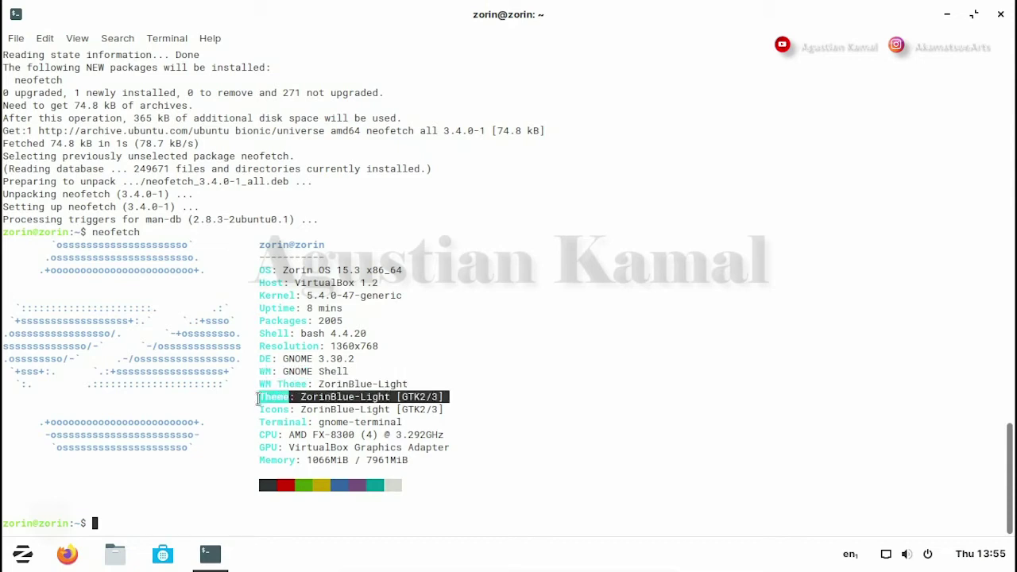
{"action": "left_click_drag", "start_coordinate": [450, 408], "coordinate": [258, 409]}
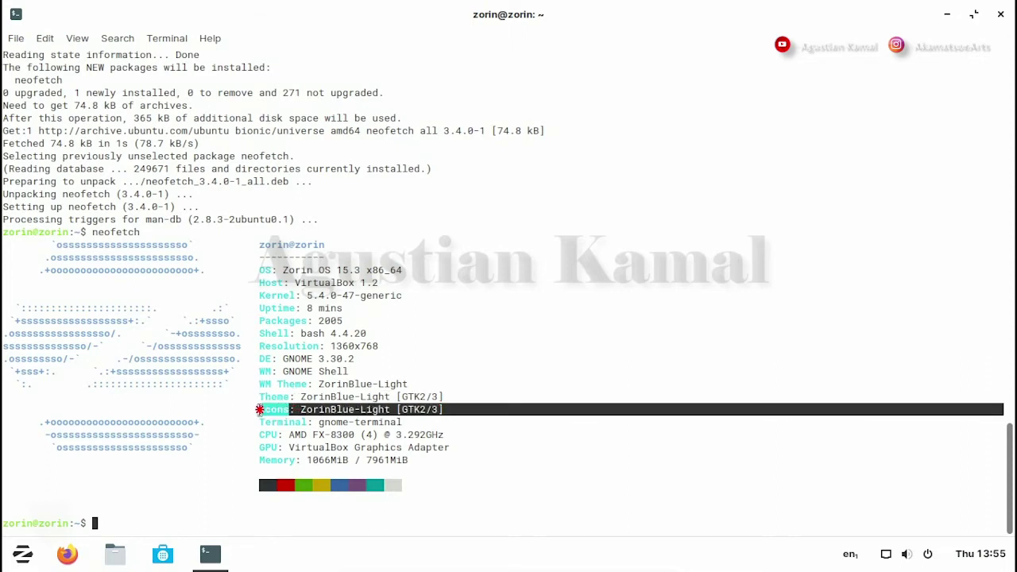
- Examine the terminal, CPU, GPU and memory lines of the neofetch output, and clear the text selection
{"action": "left_click_drag", "start_coordinate": [412, 422], "coordinate": [258, 423]}
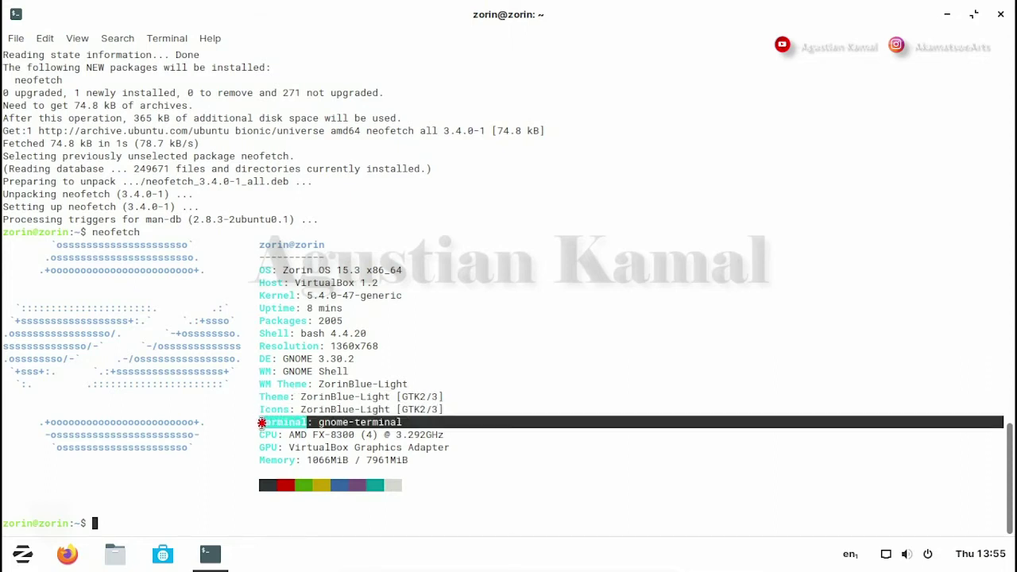
{"action": "left_click_drag", "start_coordinate": [456, 434], "coordinate": [262, 434]}
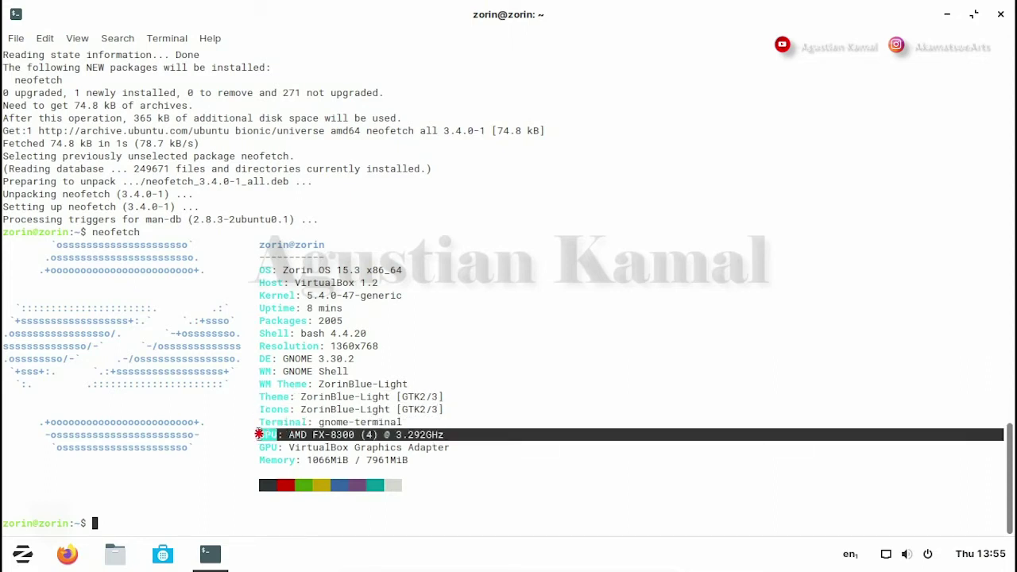
{"action": "left_click_drag", "start_coordinate": [455, 447], "coordinate": [262, 447]}
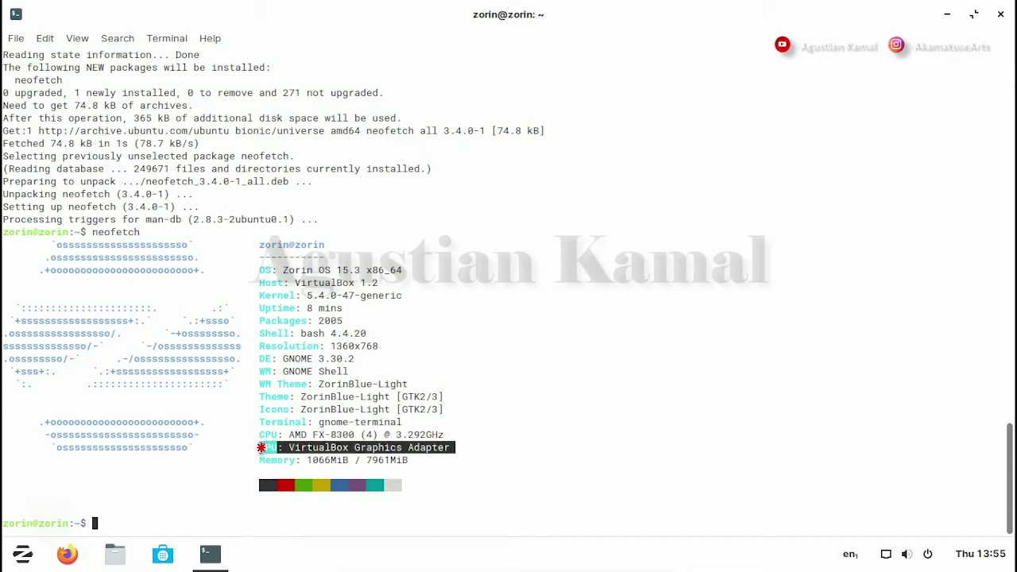
{"action": "left_click_drag", "start_coordinate": [414, 460], "coordinate": [261, 460]}
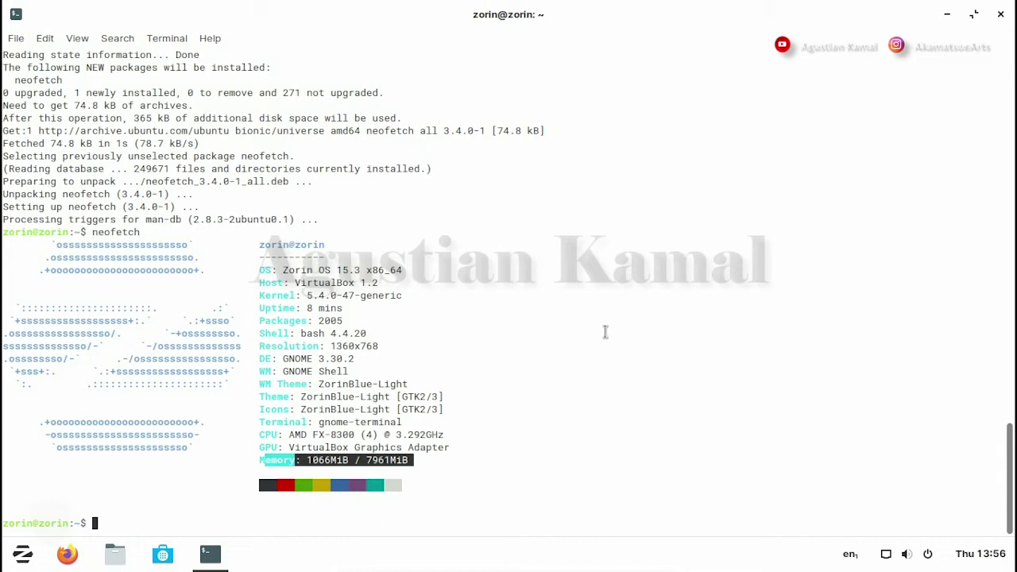
{"action": "left_click", "coordinate": [368, 525]}
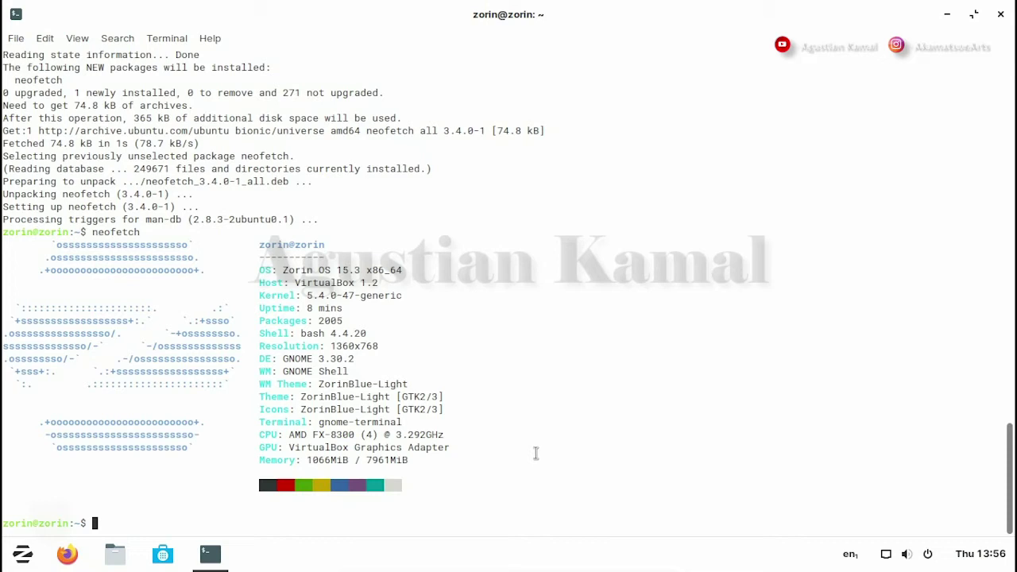
- Remove the neofetch package with sudo apt-get remove neofetch, and confirm the removal with y
{"action": "type", "text": "sudo apt-get remove"}
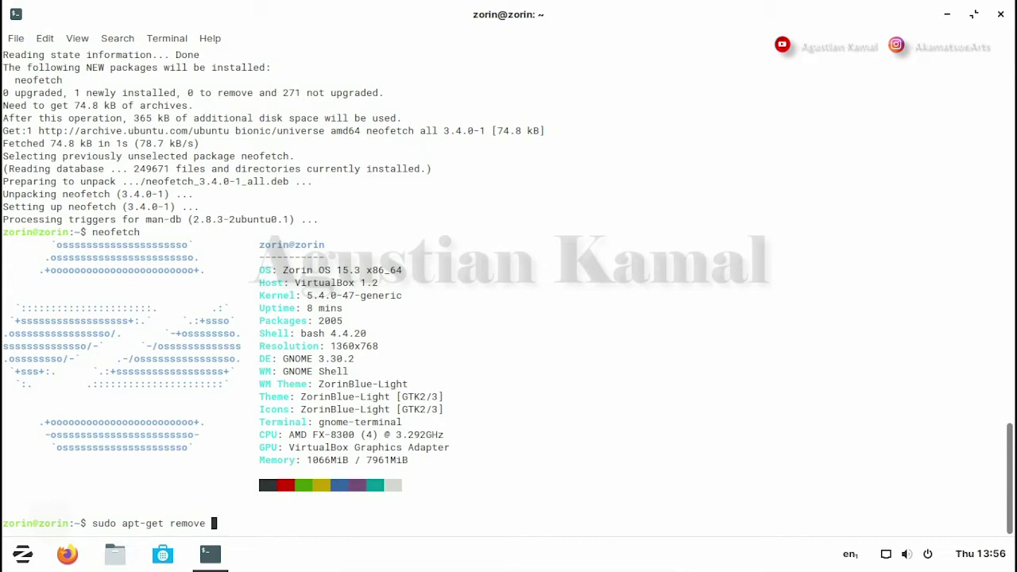
{"action": "type", "text": " neofetch"}
{"action": "key", "text": "Return"}
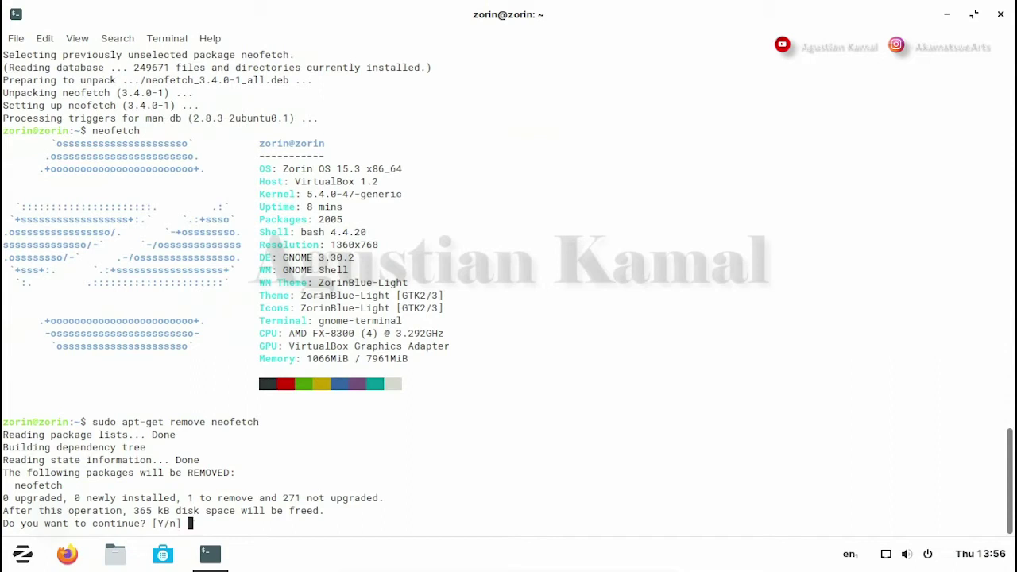
{"action": "type", "text": "y"}
{"action": "key", "text": "Return"}
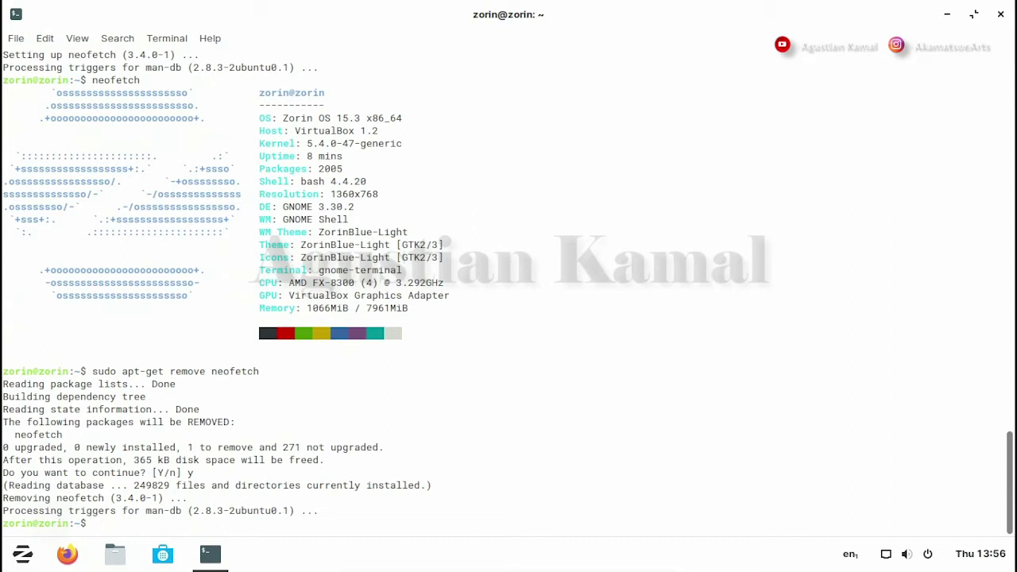
- Run neofetch again to check that it has been removed, and close the terminal
{"action": "type", "text": "neofetch"}
{"action": "key", "text": "Return"}
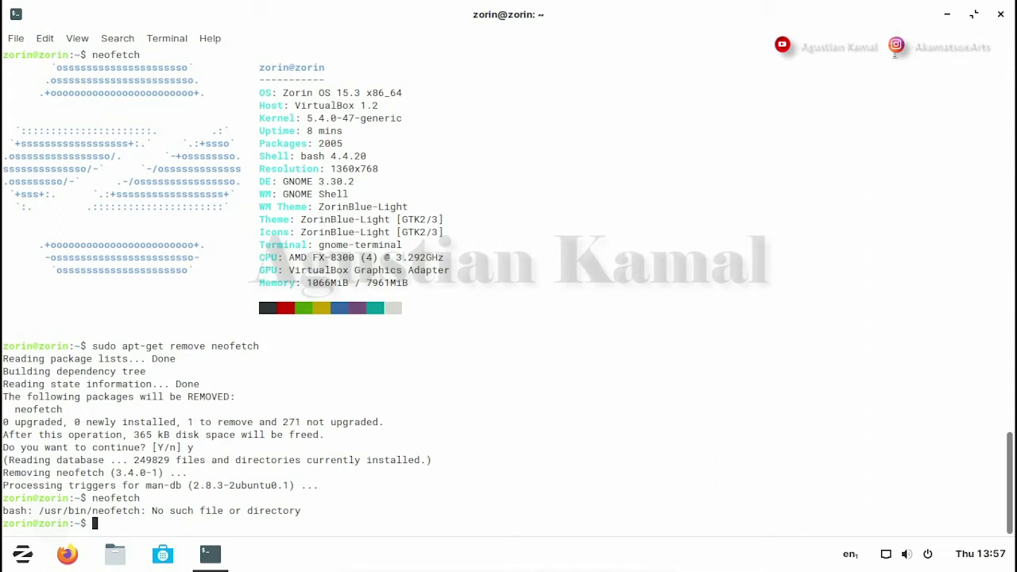
{"action": "left_click", "coordinate": [1000, 15]}
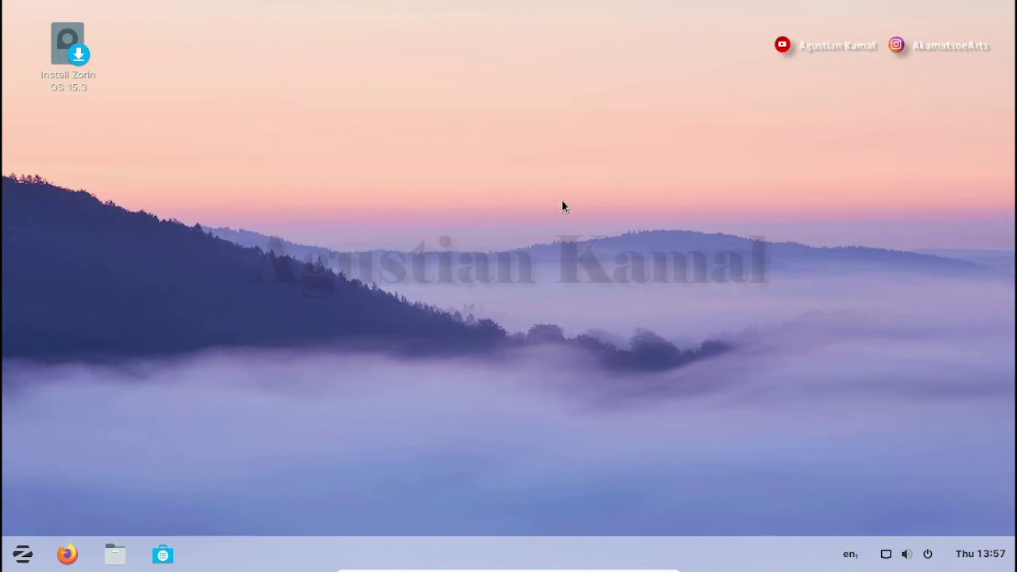
- Launch gedit from the desktop's run-command prompt and maximize its window
{"action": "key", "text": "alt+F2"}
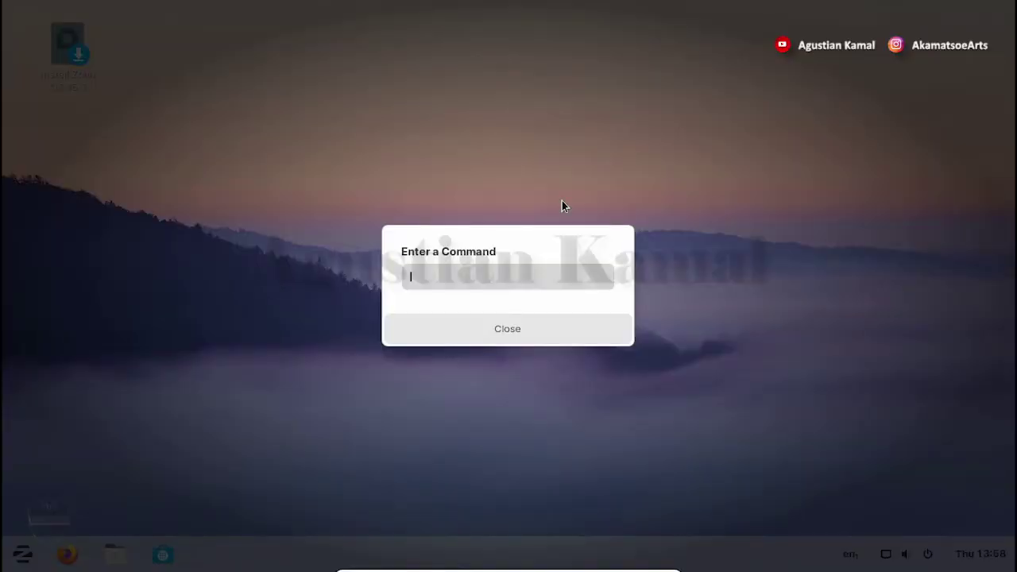
{"action": "type", "text": "gedit"}
{"action": "key", "text": "Return"}
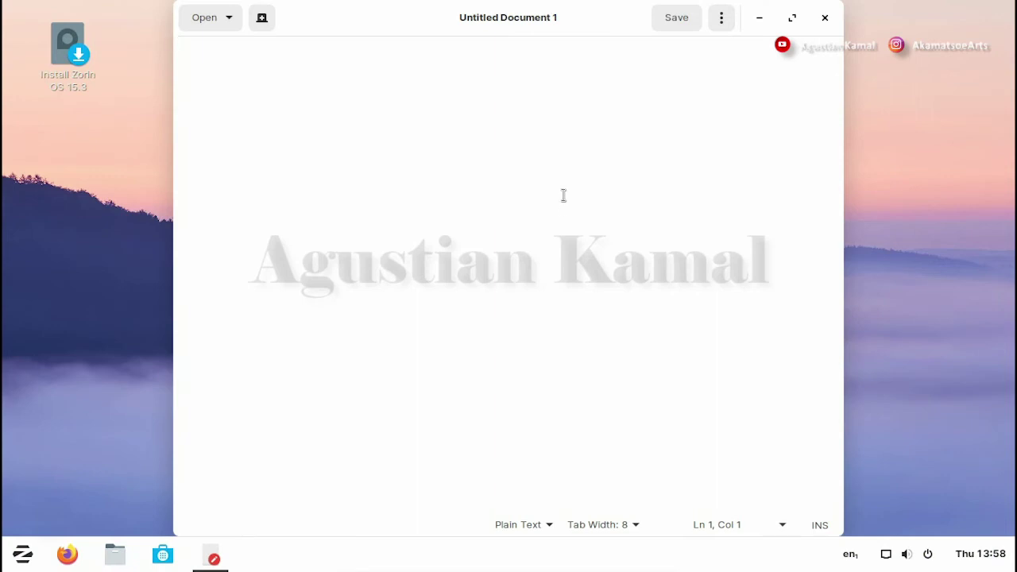
{"action": "double_click", "coordinate": [564, 18]}
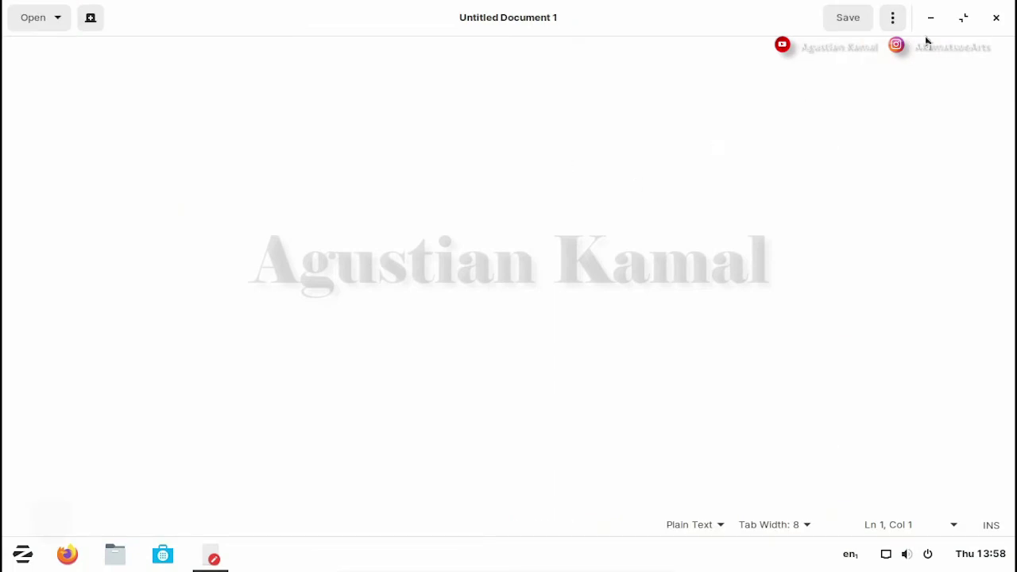
- View gedit's version number in its About information, and close the editor
{"action": "left_click", "coordinate": [898, 20]}
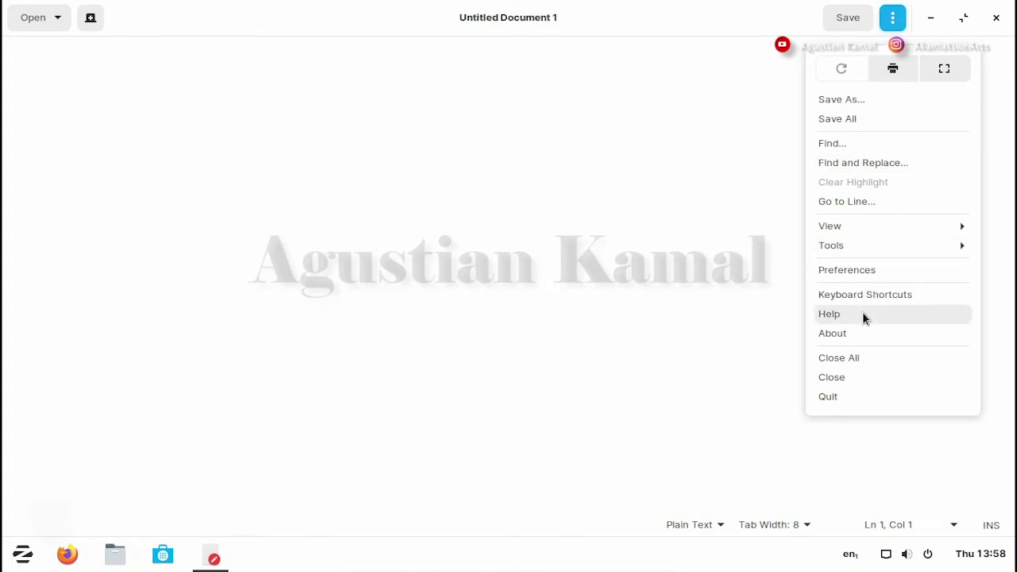
{"action": "left_click", "coordinate": [862, 333]}
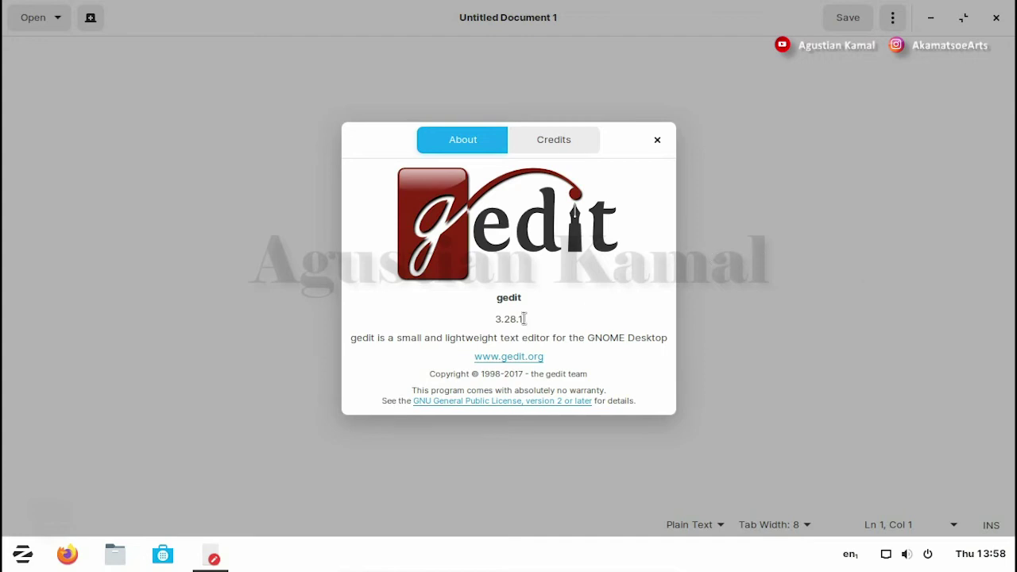
{"action": "left_click_drag", "start_coordinate": [528, 318], "coordinate": [493, 318]}
{"action": "left_click", "coordinate": [657, 141]}
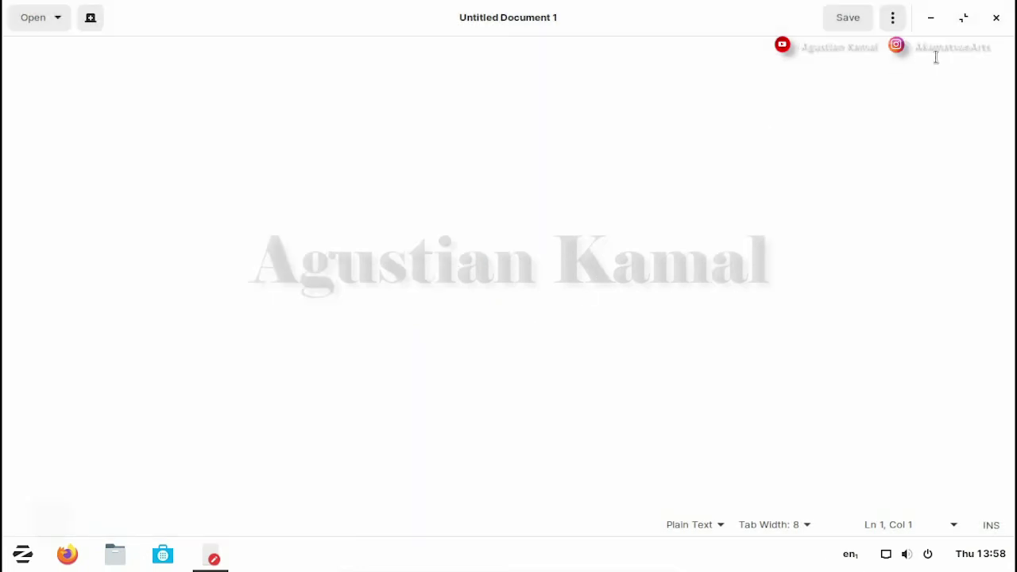
{"action": "left_click", "coordinate": [995, 16]}
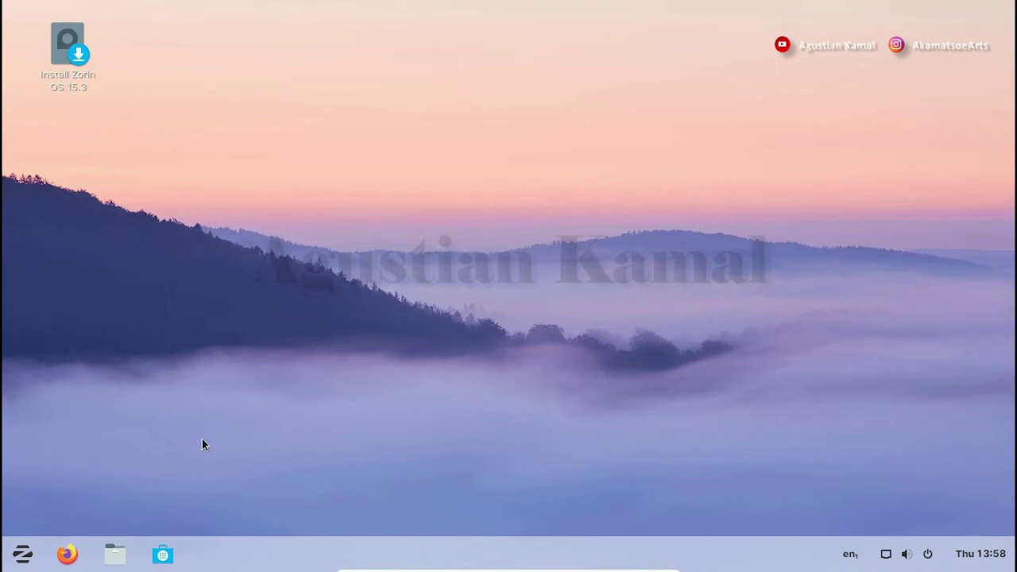
- Open the file manager to view the Home folder, and close it
{"action": "left_click", "coordinate": [116, 555]}
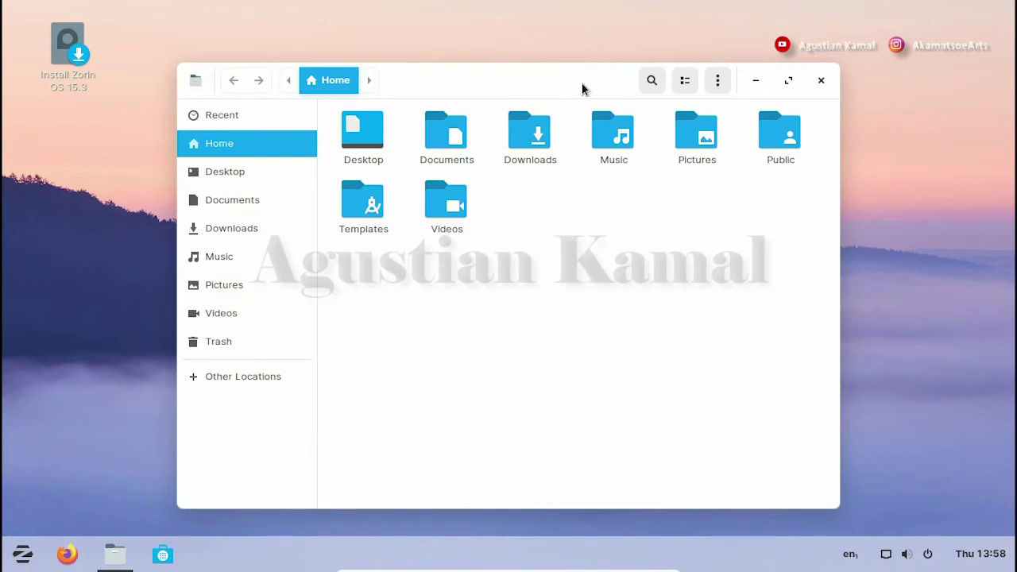
{"action": "left_click", "coordinate": [824, 80]}
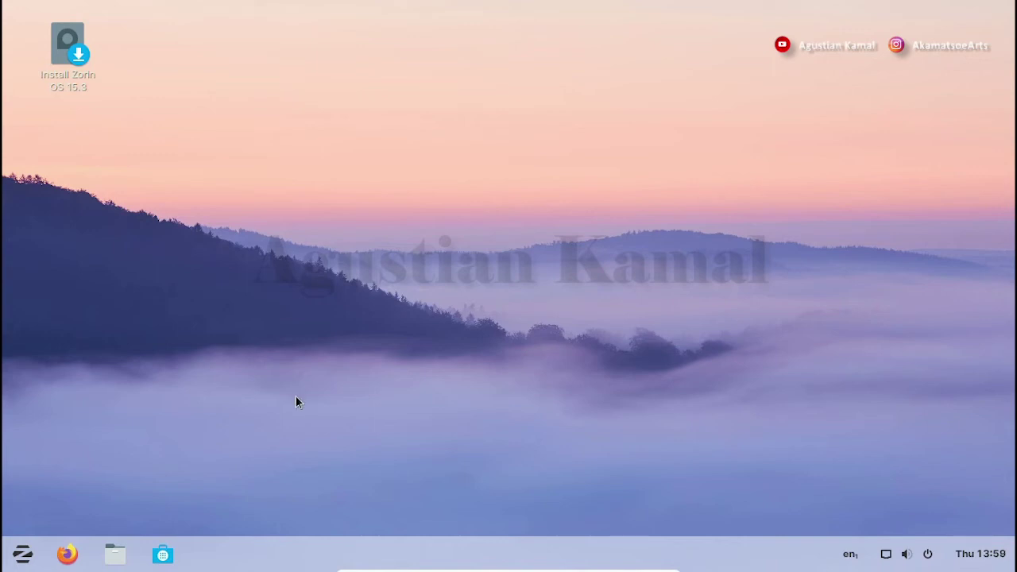
- Open Firefox, view the version number in its About information, and quit the browser with all its tabs
{"action": "left_click", "coordinate": [68, 554]}
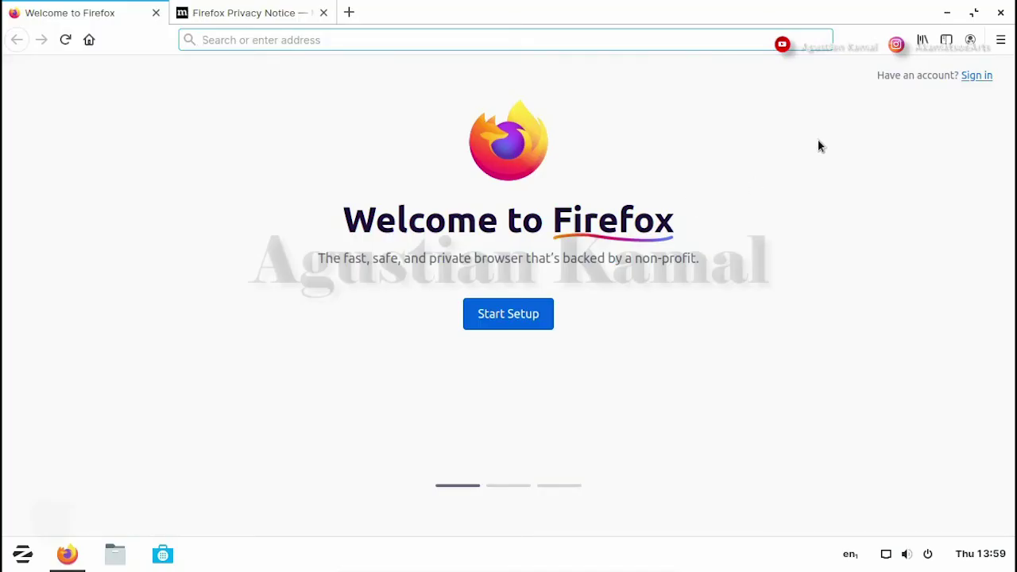
{"action": "left_click", "coordinate": [1001, 39]}
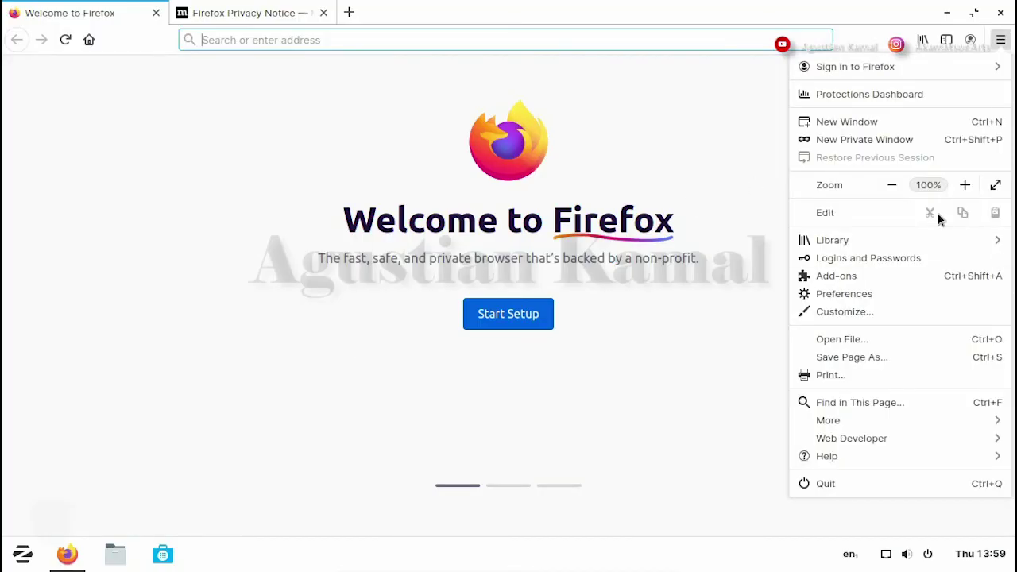
{"action": "left_click", "coordinate": [875, 456]}
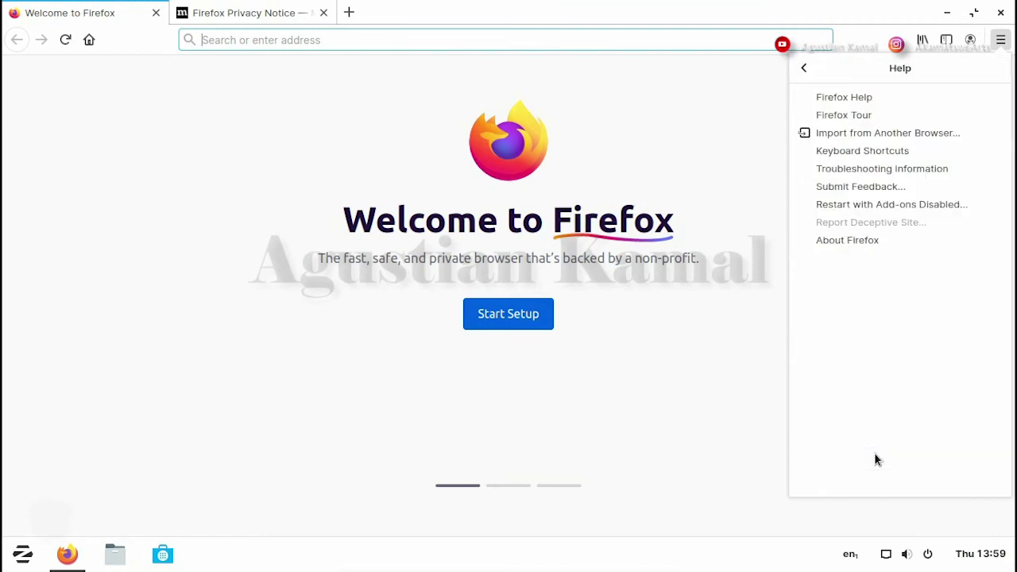
{"action": "left_click", "coordinate": [875, 241]}
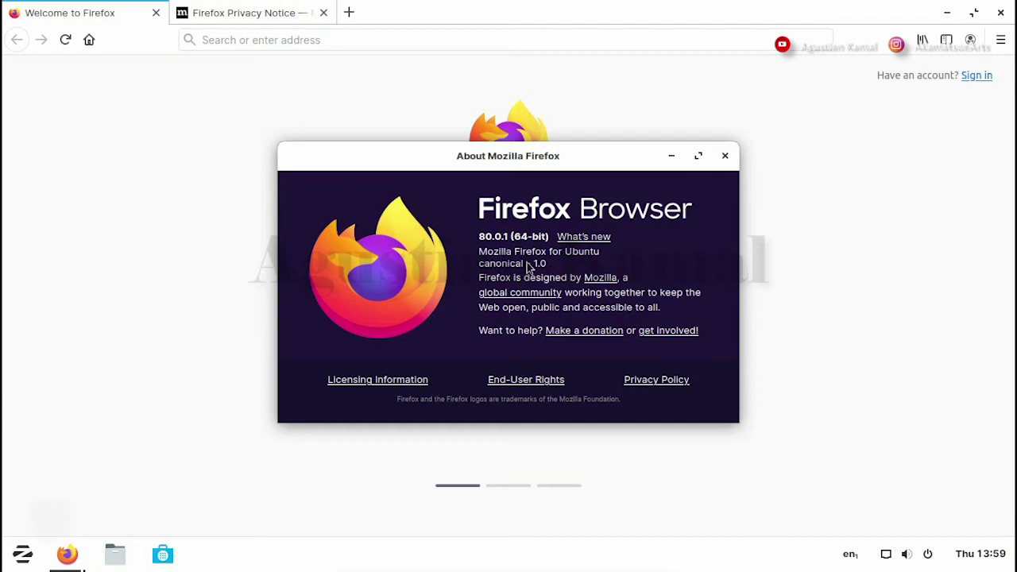
{"action": "left_click_drag", "start_coordinate": [480, 236], "coordinate": [549, 237]}
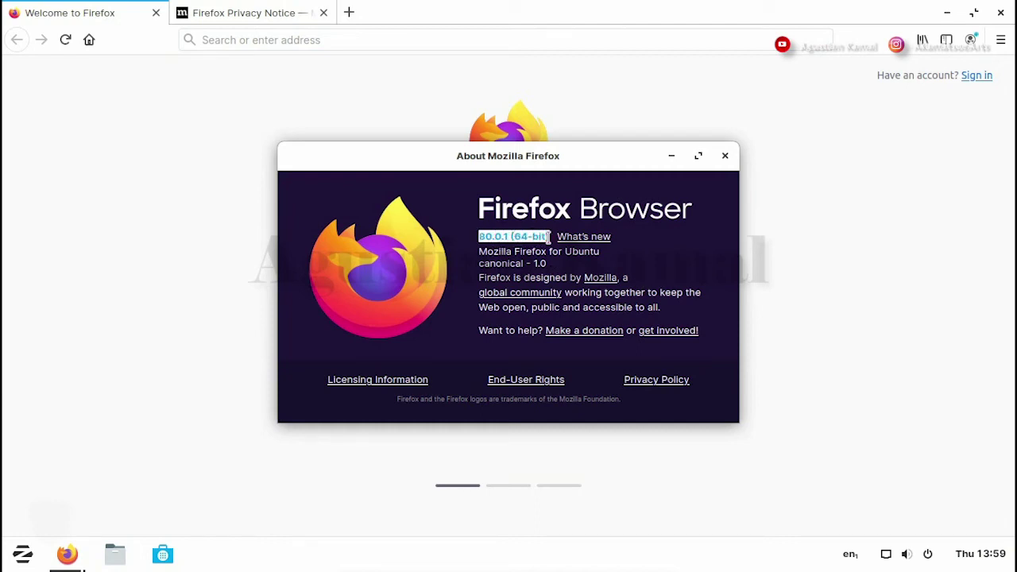
{"action": "left_click", "coordinate": [725, 156]}
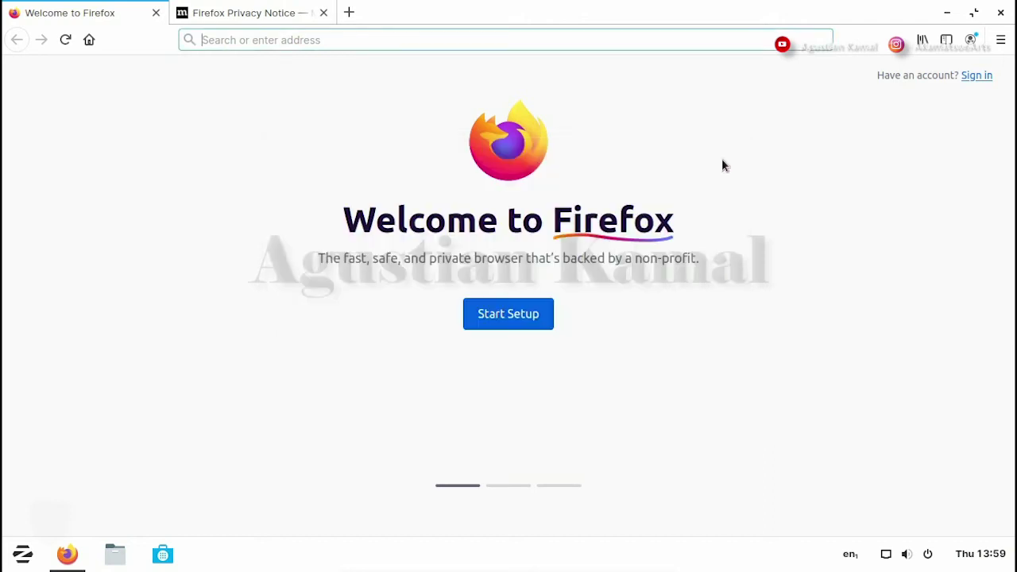
{"action": "left_click", "coordinate": [999, 15]}
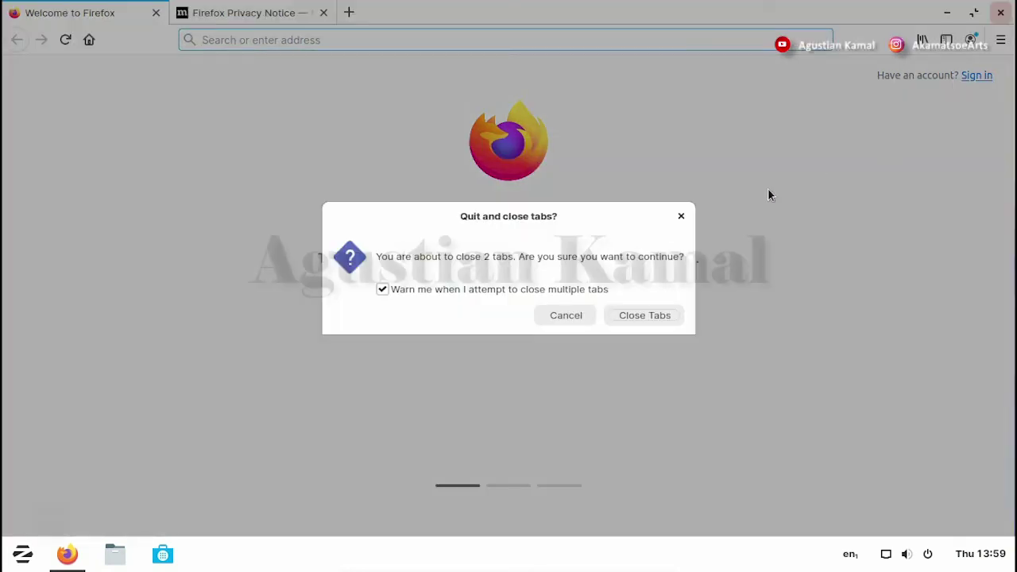
{"action": "left_click", "coordinate": [645, 315]}
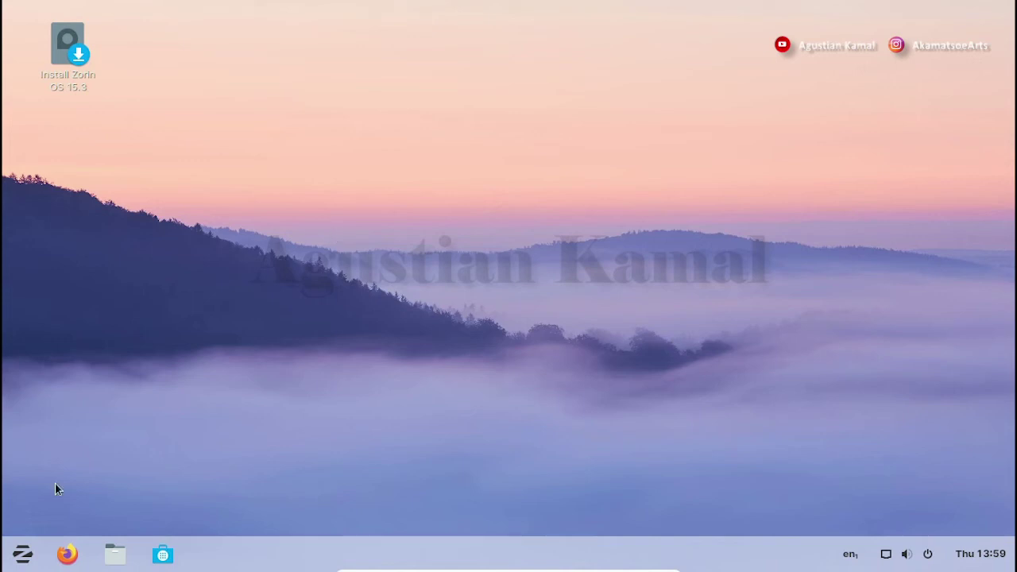
- View the applications in the Accessories category of the desktop's application launcher, and close the launcher
{"action": "left_click", "coordinate": [27, 558]}
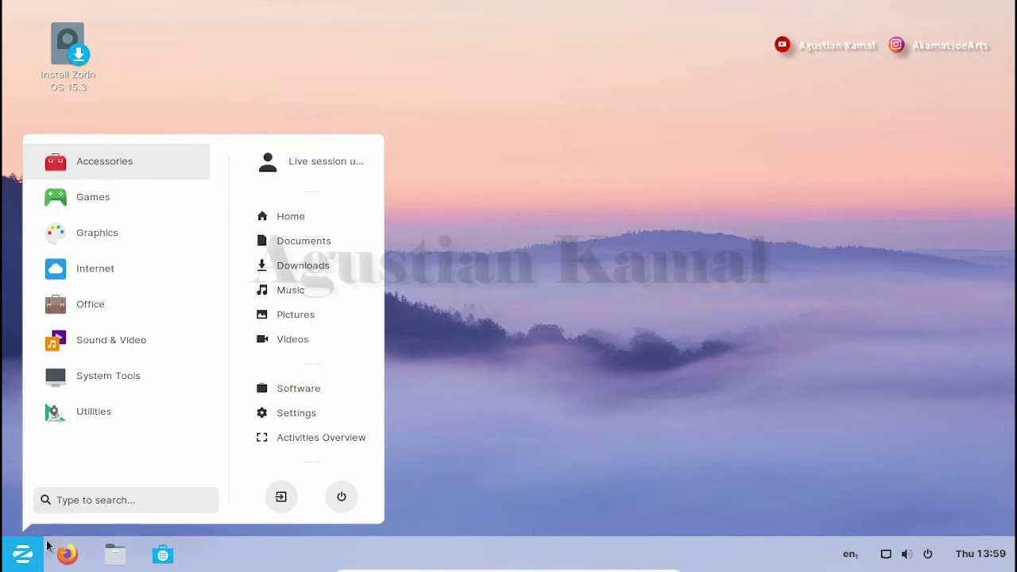
{"action": "left_click", "coordinate": [85, 499]}
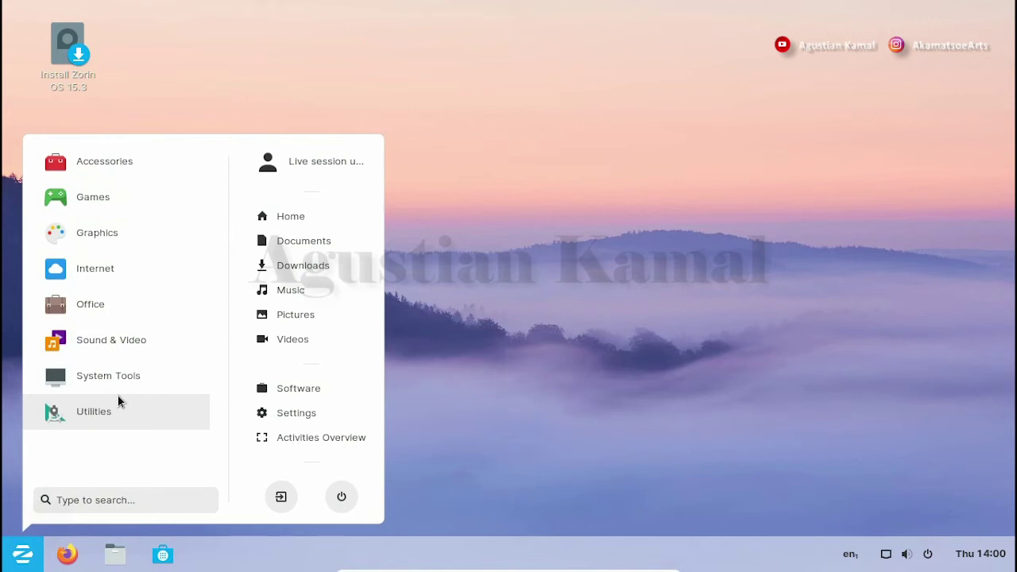
{"action": "left_click", "coordinate": [118, 167]}
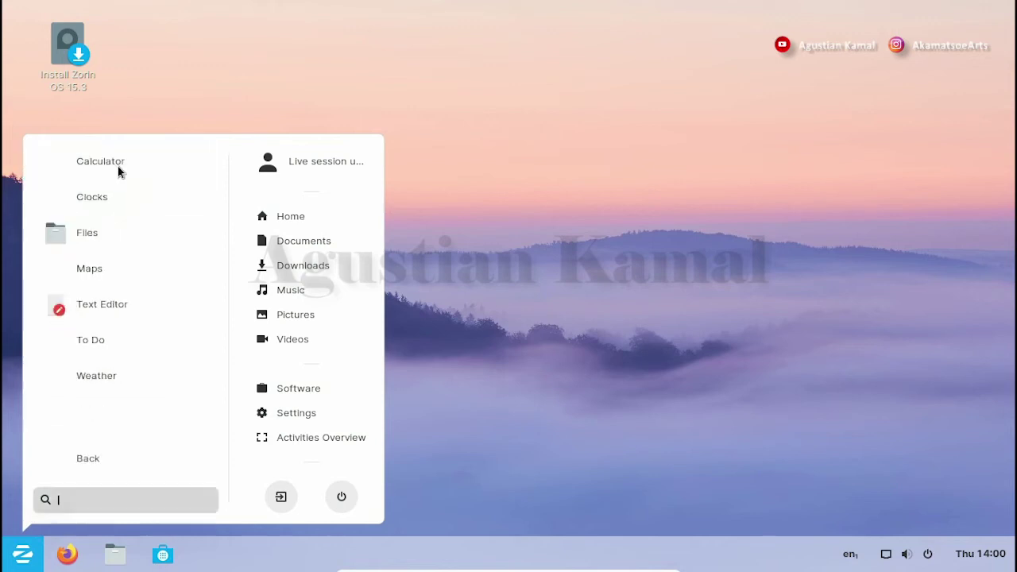
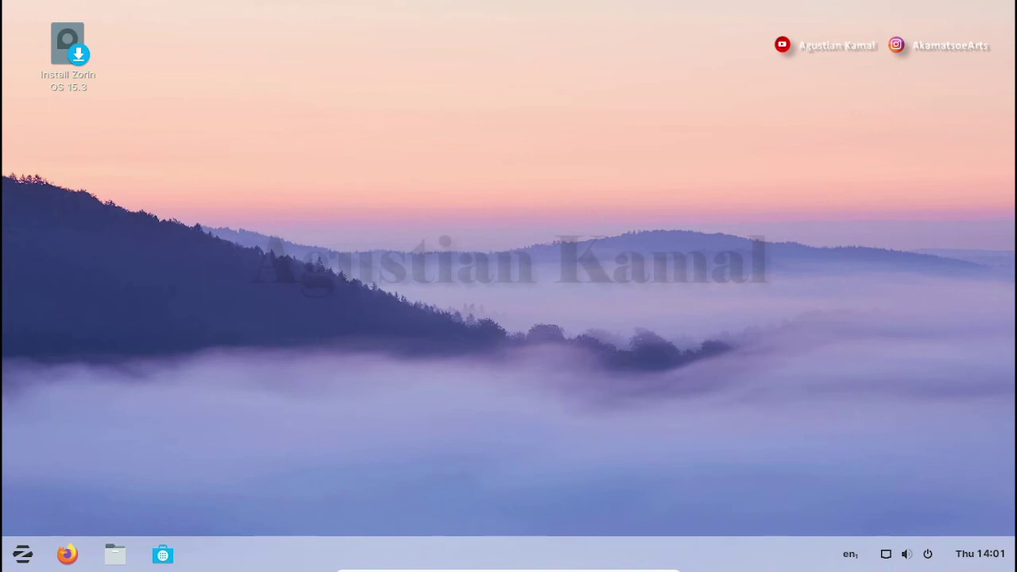
{"action": "left_click", "coordinate": [539, 204]}
- Find the five-star Geany entry in the Software store by searching for "geany", and install it
{"action": "left_click", "coordinate": [161, 556]}
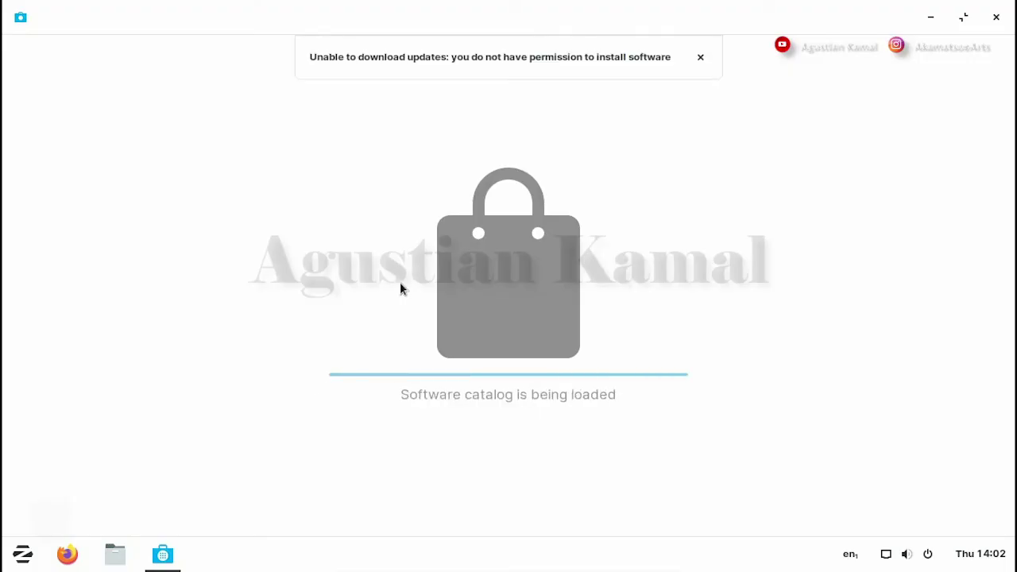
{"action": "left_click", "coordinate": [700, 60]}
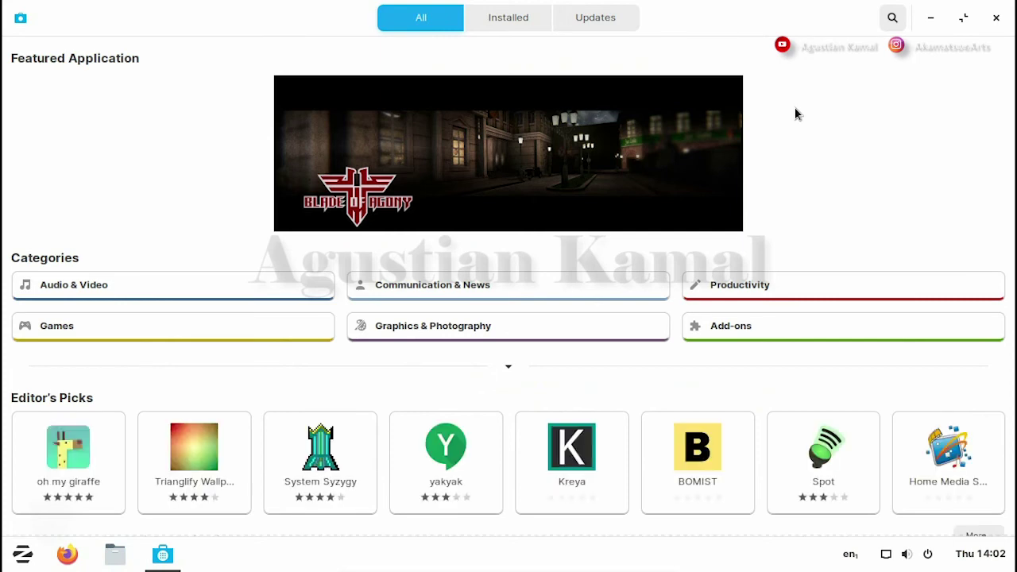
{"action": "left_click", "coordinate": [892, 18]}
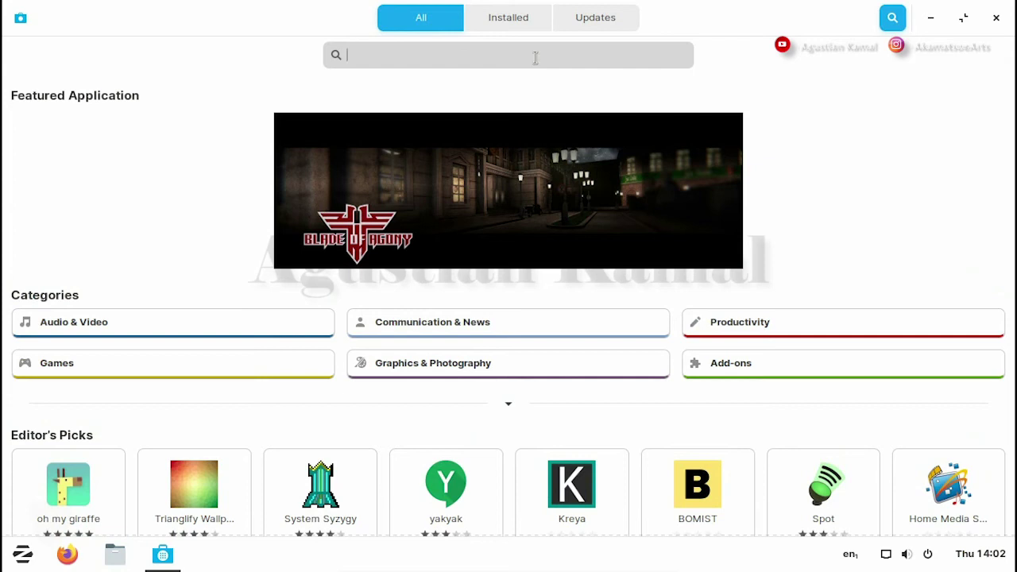
{"action": "type", "text": "geany"}
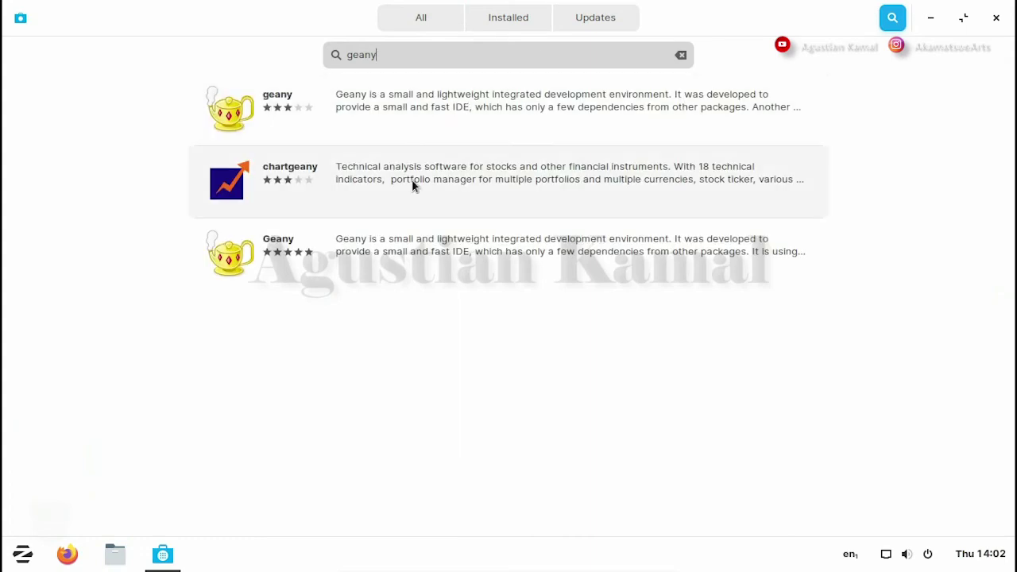
{"action": "left_click", "coordinate": [412, 240]}
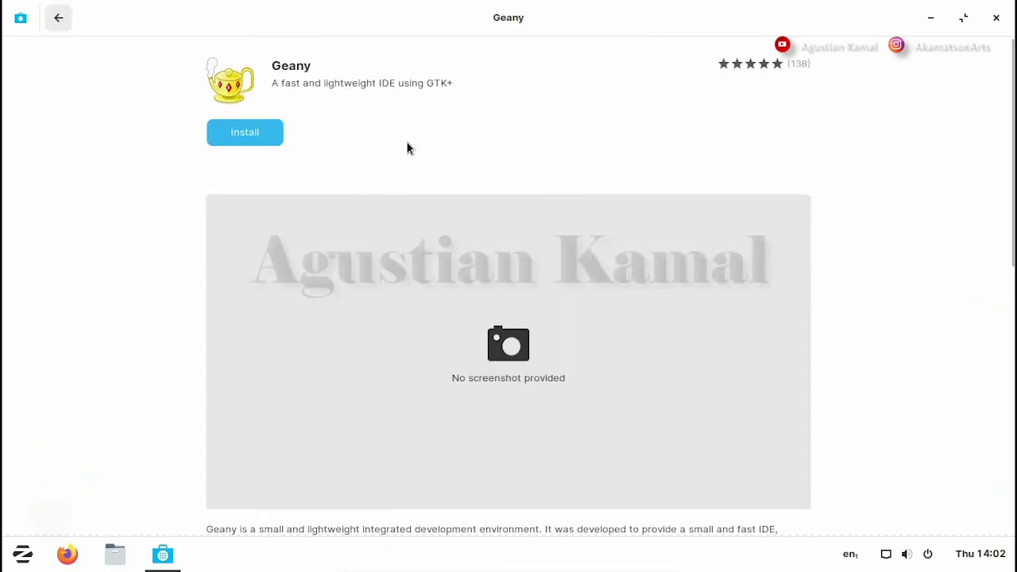
{"action": "left_click", "coordinate": [251, 134]}
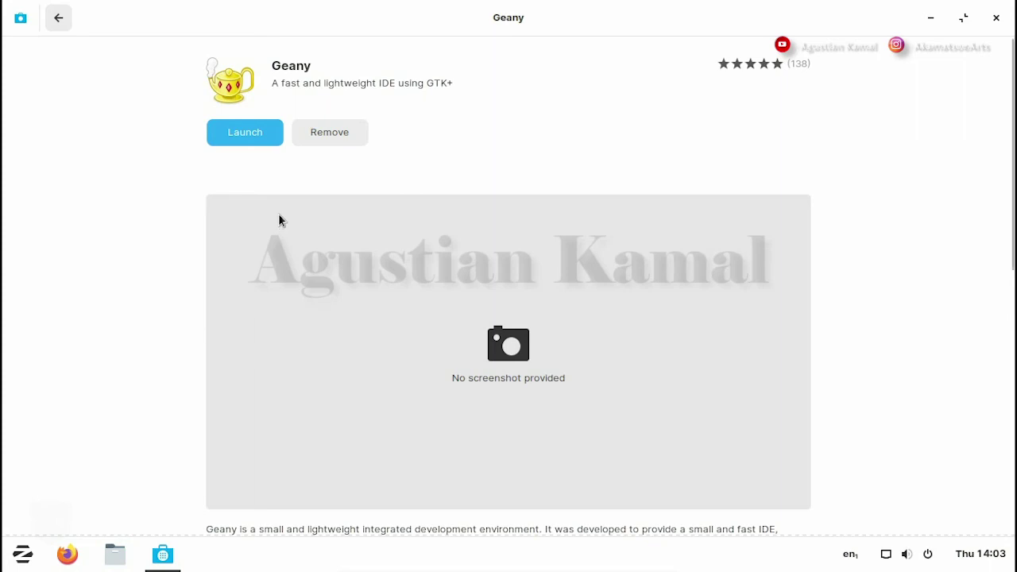
- Launch the newly installed Geany from its store page and maximize its window
{"action": "left_click", "coordinate": [255, 131]}
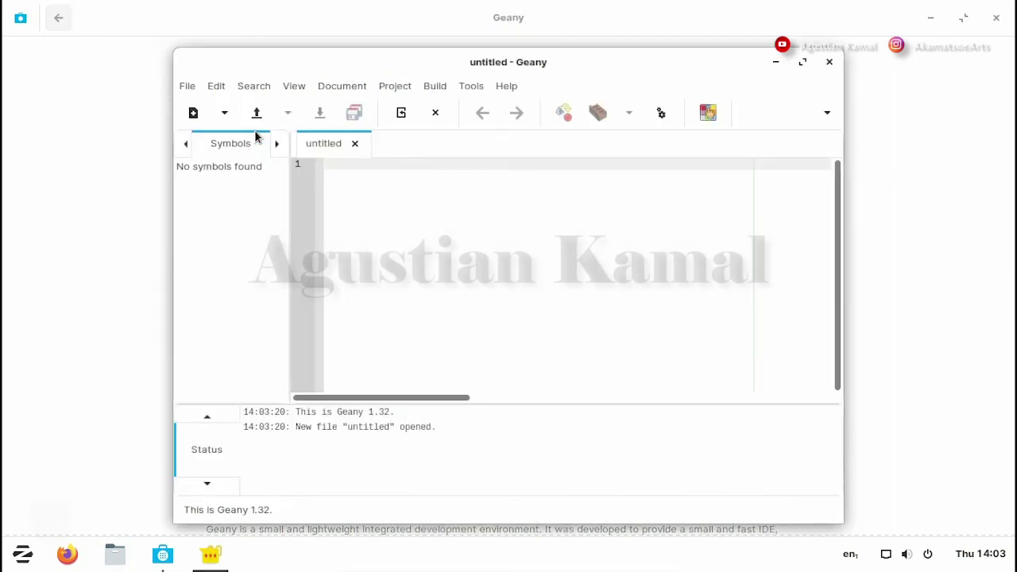
{"action": "double_click", "coordinate": [570, 62]}
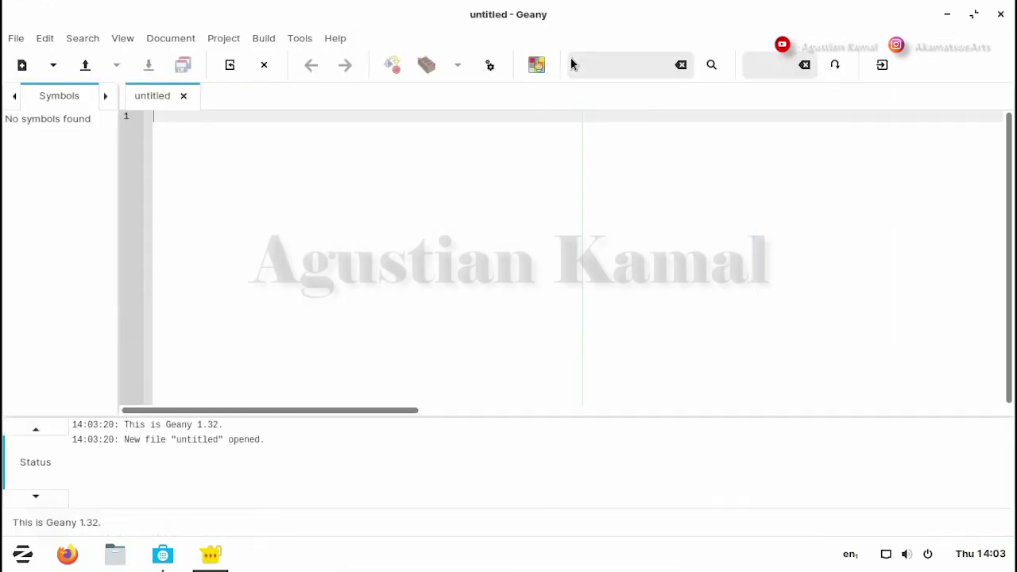
{"action": "left_click", "coordinate": [507, 185]}
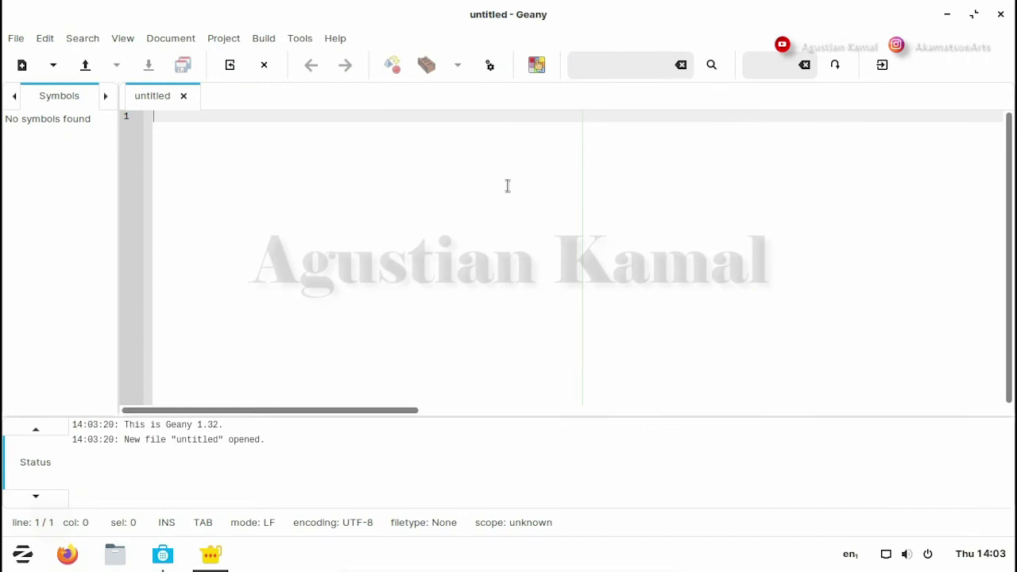
- View Geany's version number in its About information, and close both Geany and the Software store
{"action": "left_click", "coordinate": [346, 39]}
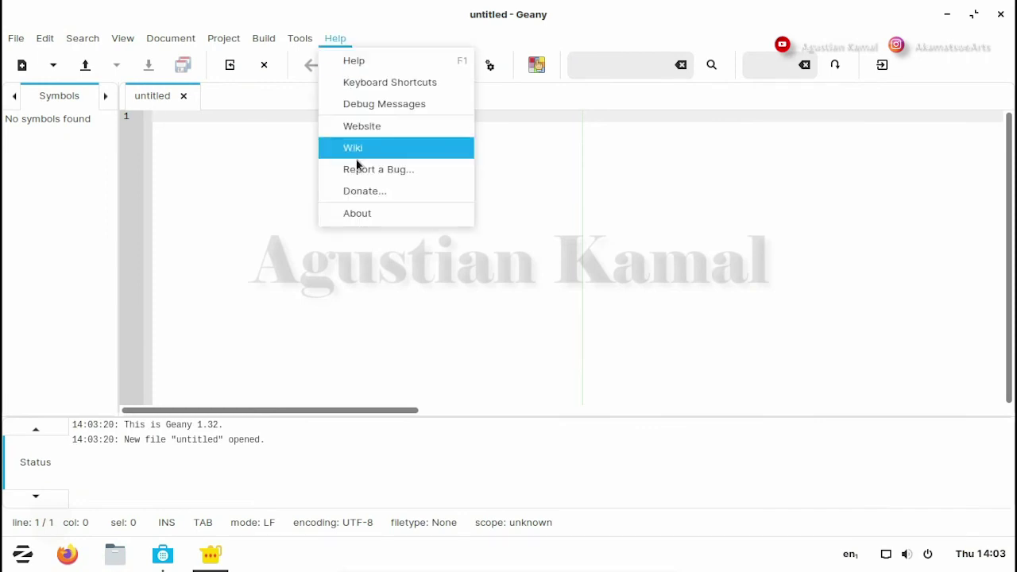
{"action": "left_click", "coordinate": [362, 213]}
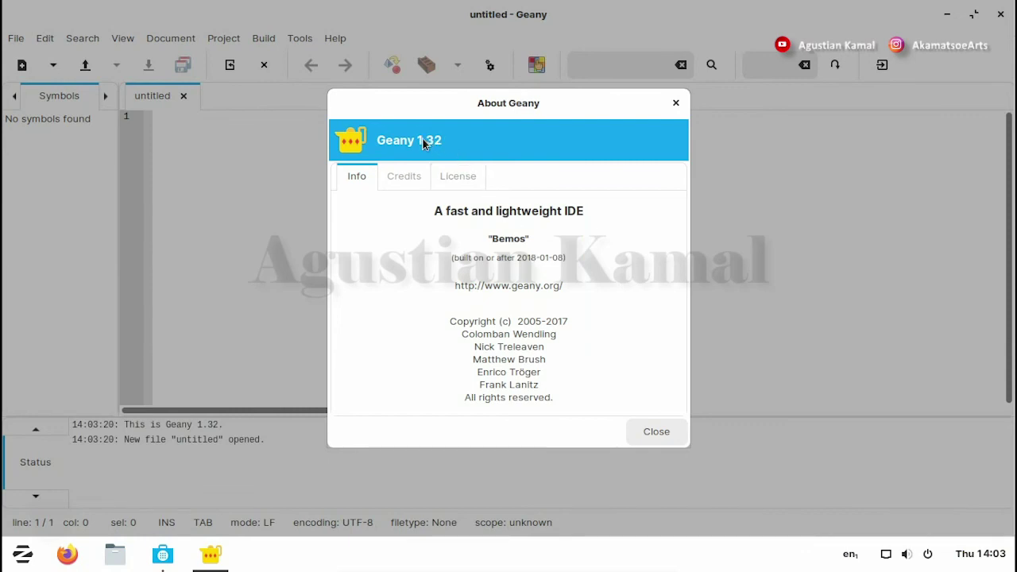
{"action": "left_click", "coordinate": [675, 103]}
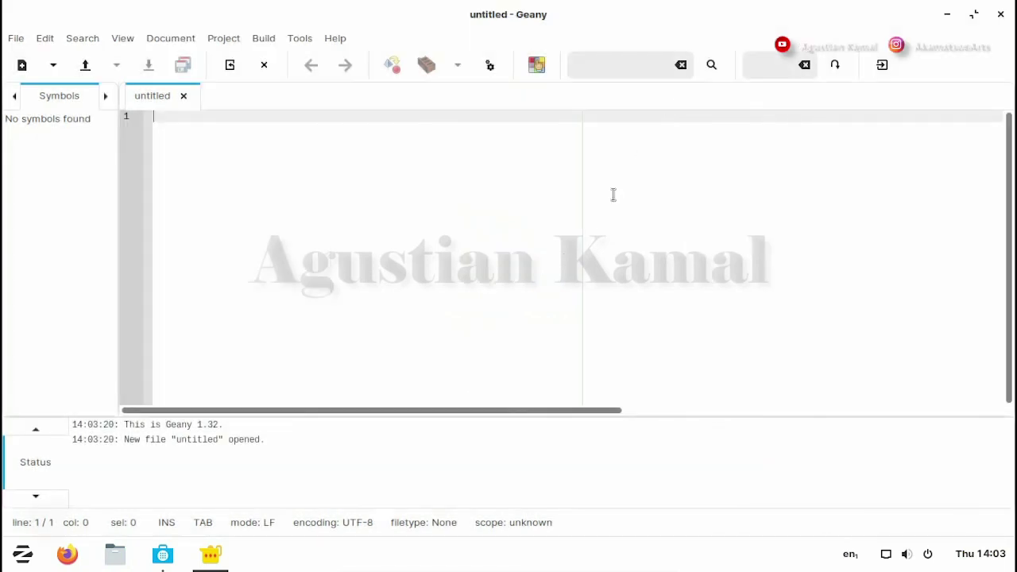
{"action": "left_click", "coordinate": [995, 13]}
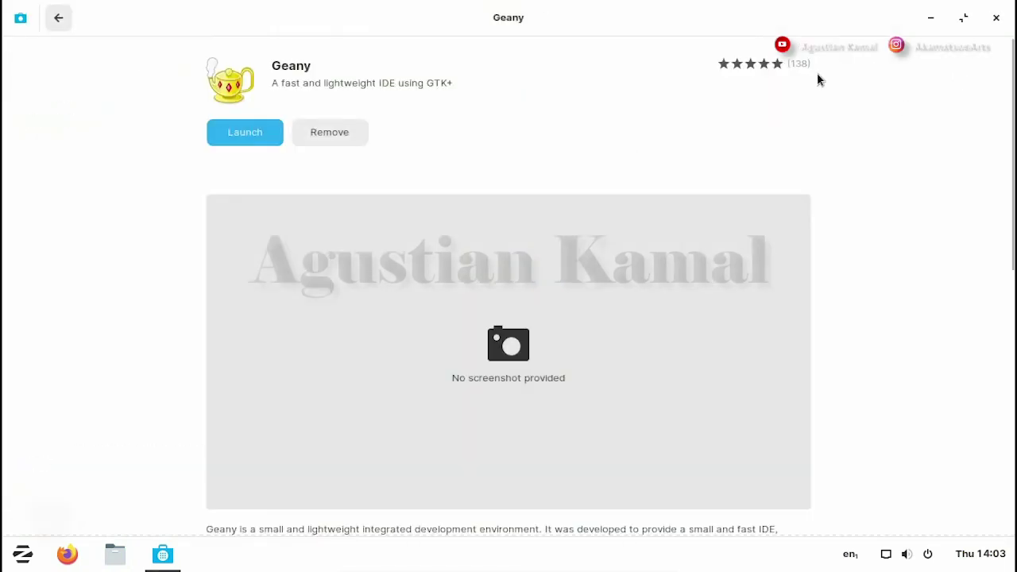
{"action": "left_click", "coordinate": [996, 21]}
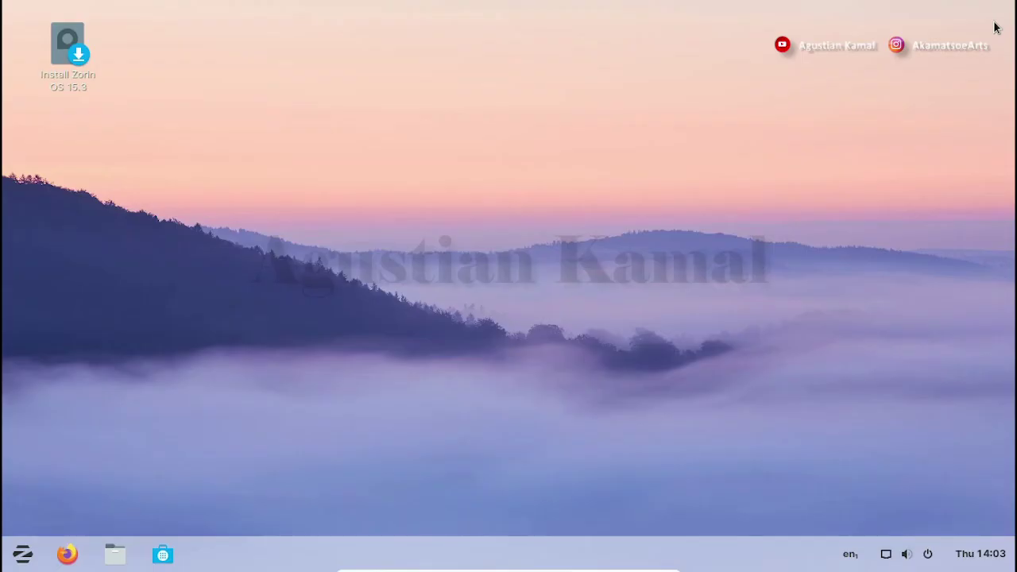
- Open the desktop's background settings and launch Zorin Appearance from there
{"action": "right_click", "coordinate": [551, 95]}
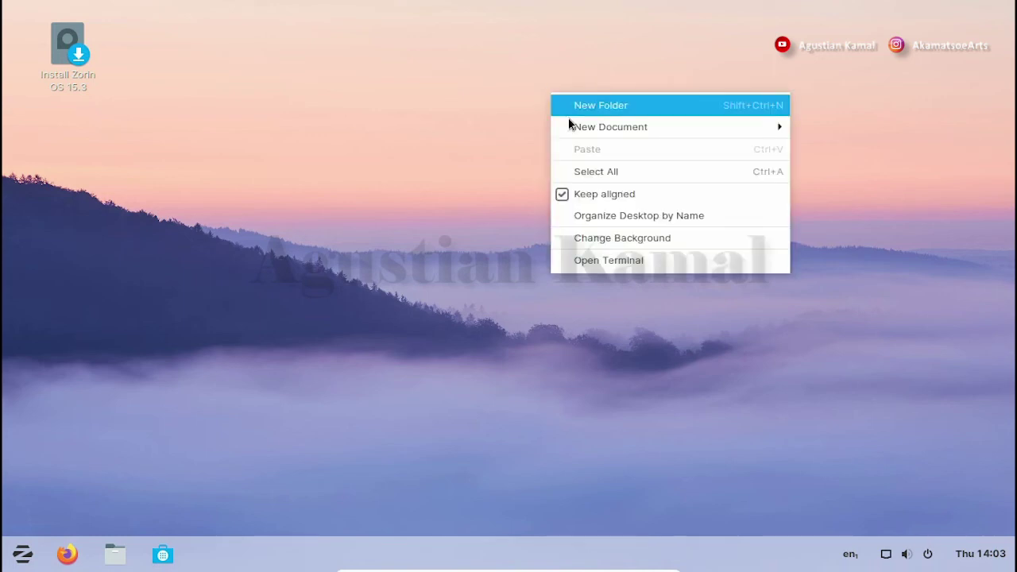
{"action": "left_click", "coordinate": [618, 239]}
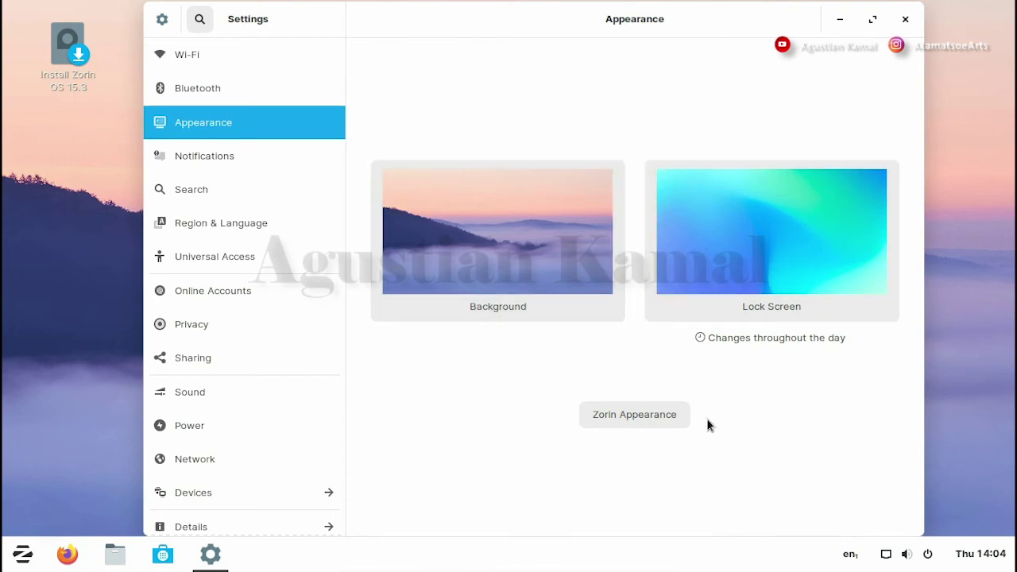
{"action": "left_click", "coordinate": [657, 417]}
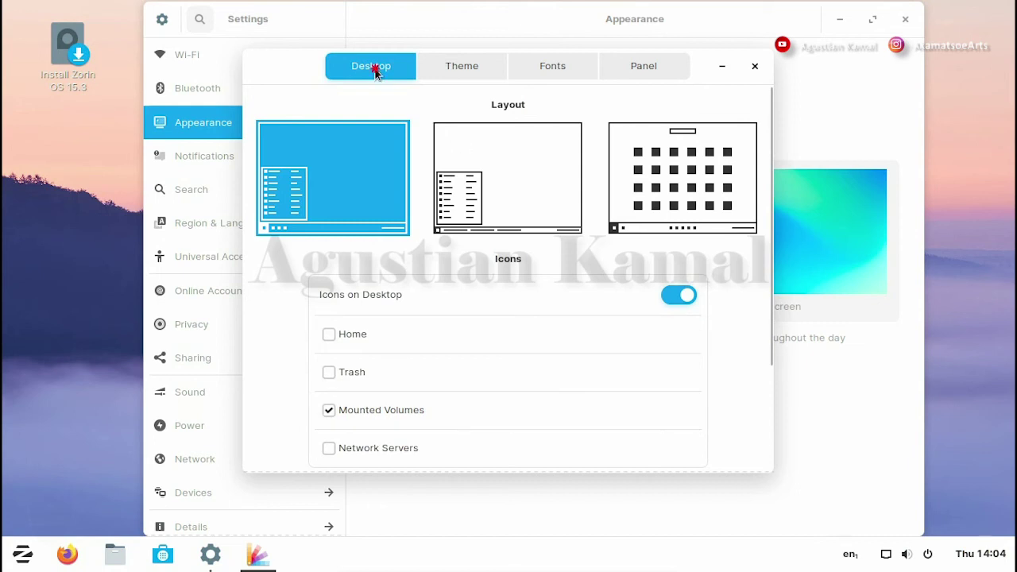
- View the Theme, Fonts and Panel settings of Zorin Appearance, and close it together with Settings
{"action": "left_click", "coordinate": [457, 73]}
{"action": "left_click", "coordinate": [554, 72]}
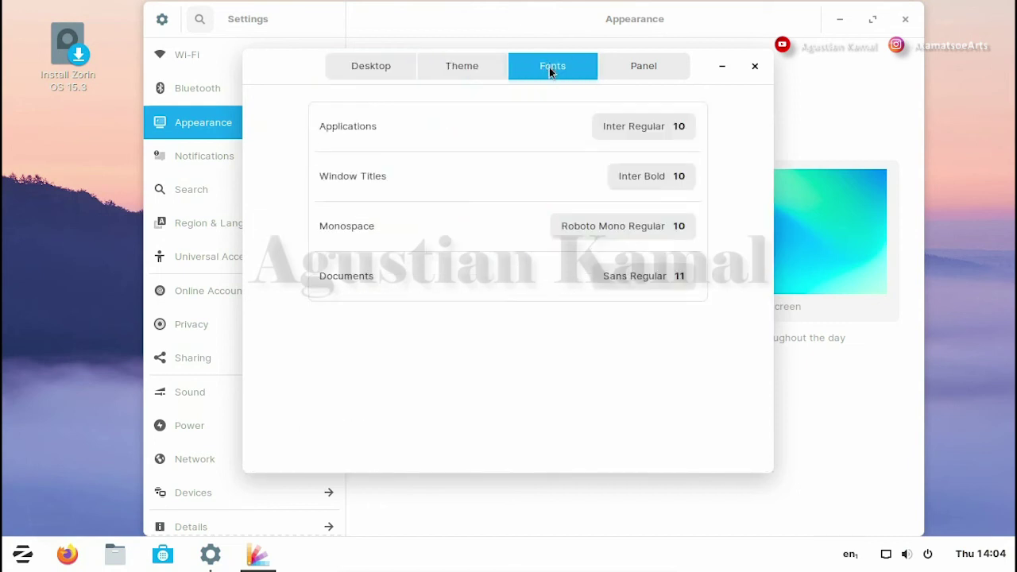
{"action": "left_click", "coordinate": [668, 73]}
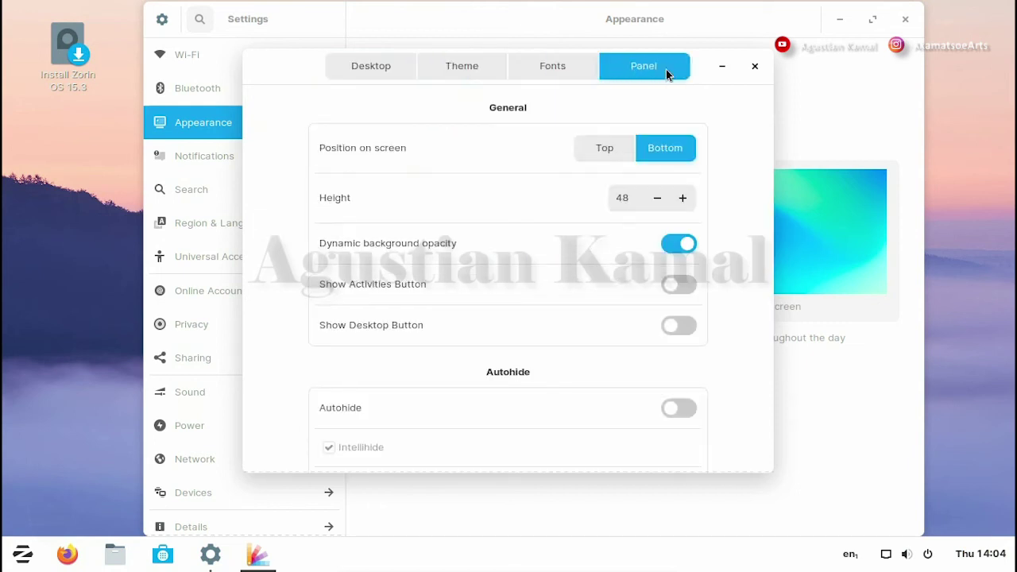
{"action": "left_click", "coordinate": [754, 66]}
{"action": "left_click", "coordinate": [906, 18]}
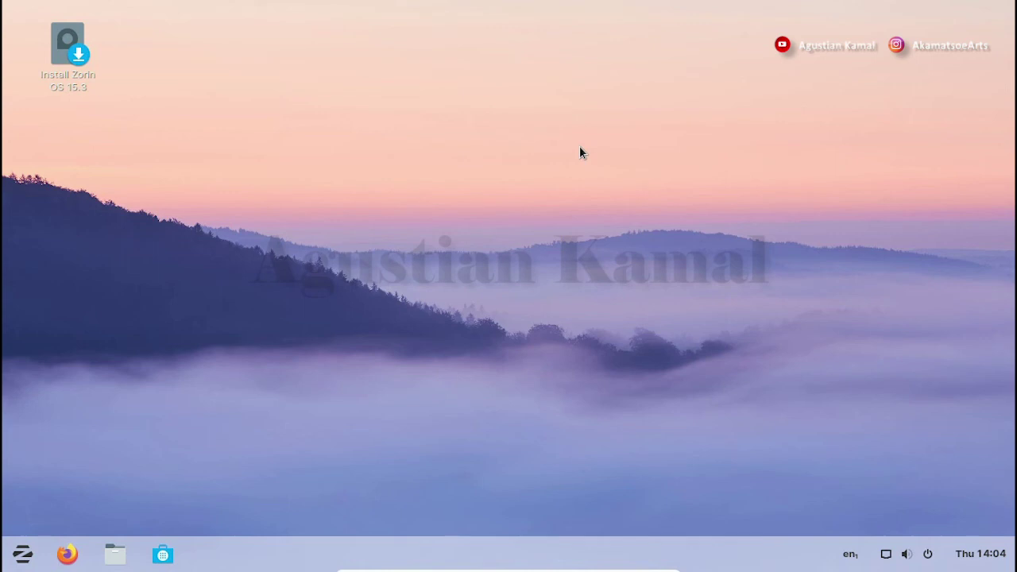
- Switch to Firefox and load the zorinos.com website
{"action": "left_click", "coordinate": [66, 554]}
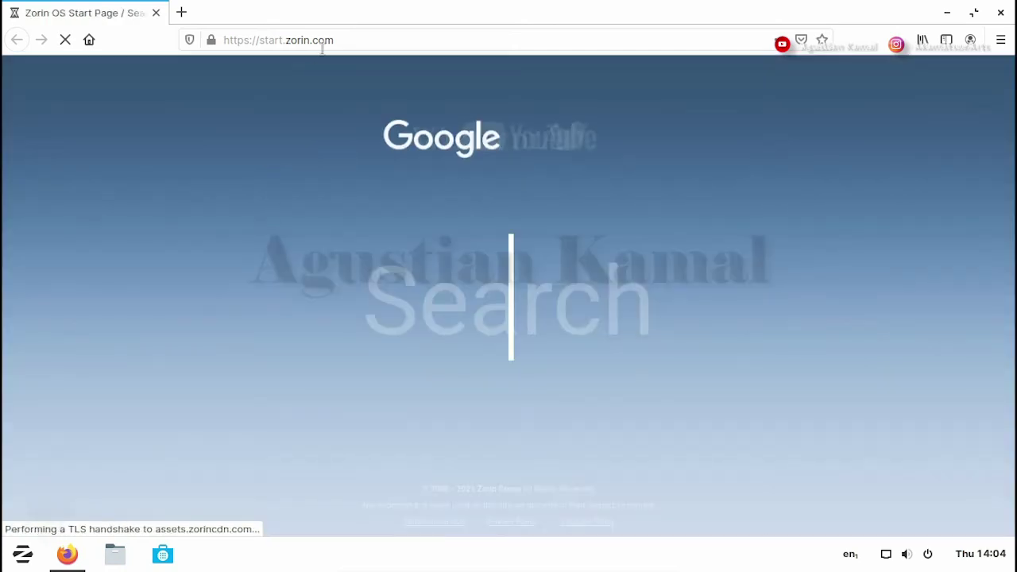
{"action": "left_click", "coordinate": [332, 39]}
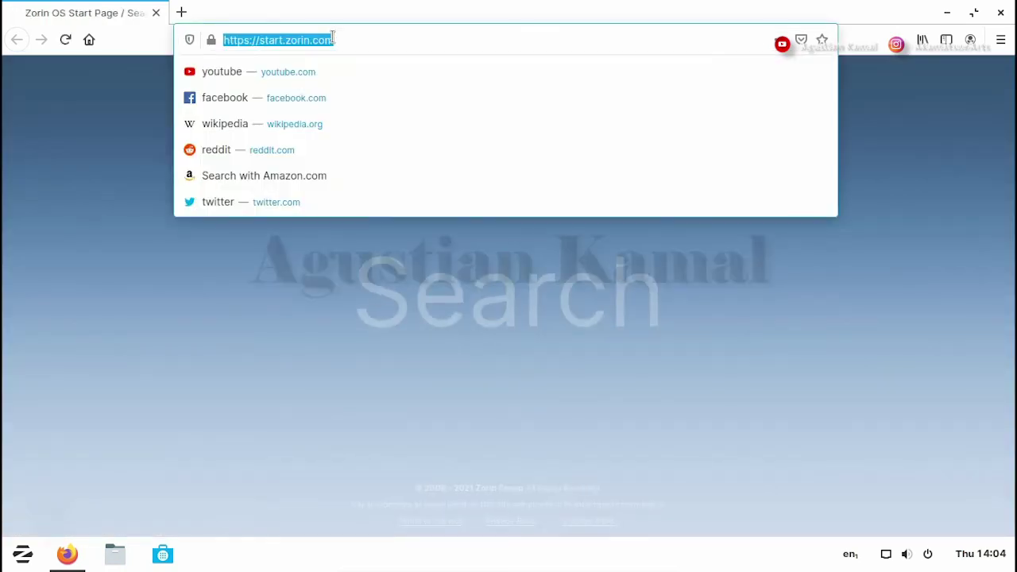
{"action": "type", "text": "zorinos"}
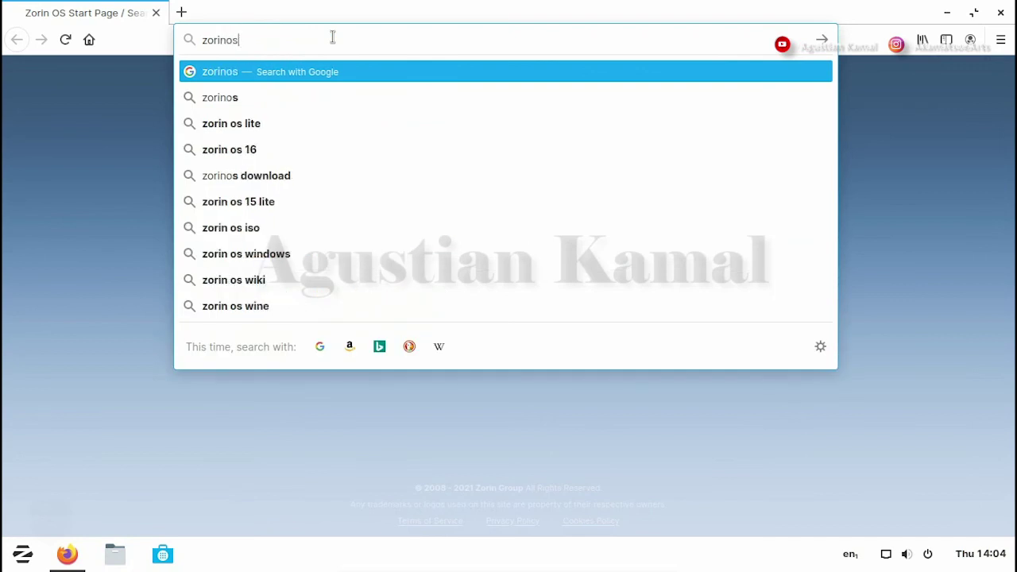
{"action": "type", "text": ".com"}
{"action": "key", "text": "Return"}
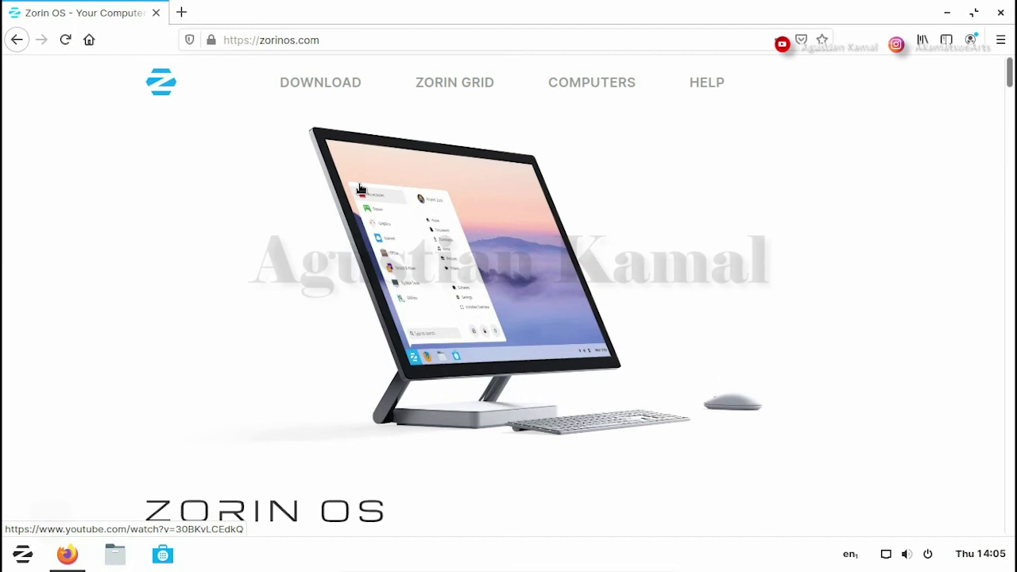
- Look through the Zorin OS home page and open the site's Download page
{"action": "scroll", "coordinate": [360, 189], "scroll_direction": "down", "scroll_amount": 6}
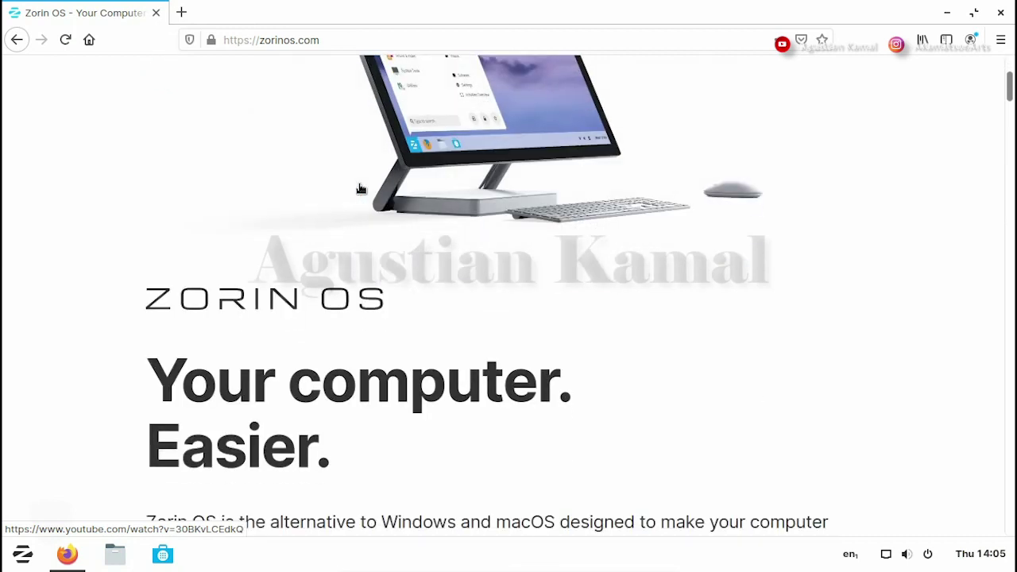
{"action": "scroll", "coordinate": [359, 197], "scroll_direction": "down", "scroll_amount": 4}
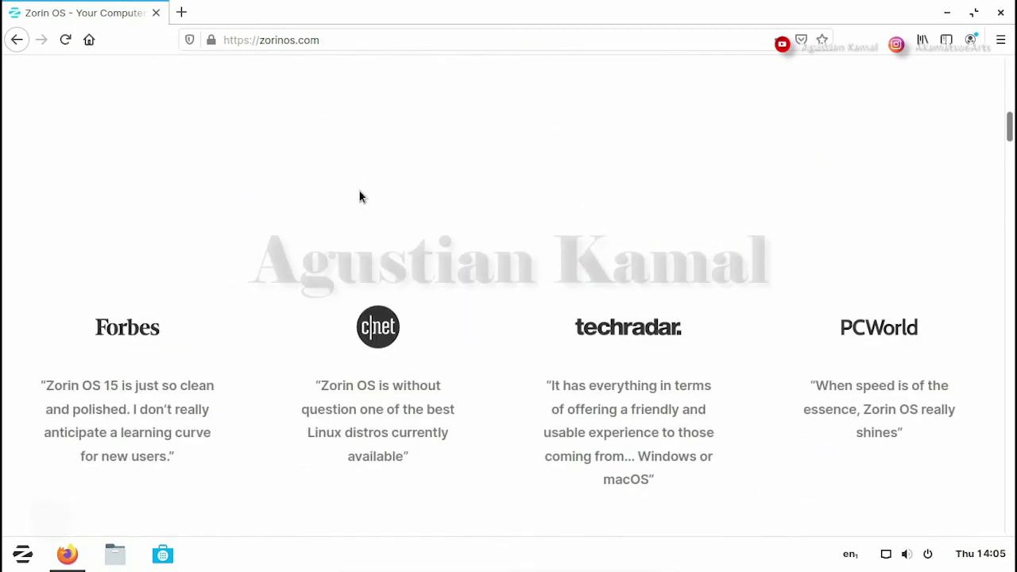
{"action": "scroll", "coordinate": [360, 197], "scroll_direction": "down", "scroll_amount": 3}
{"action": "scroll", "coordinate": [358, 197], "scroll_direction": "down", "scroll_amount": 10}
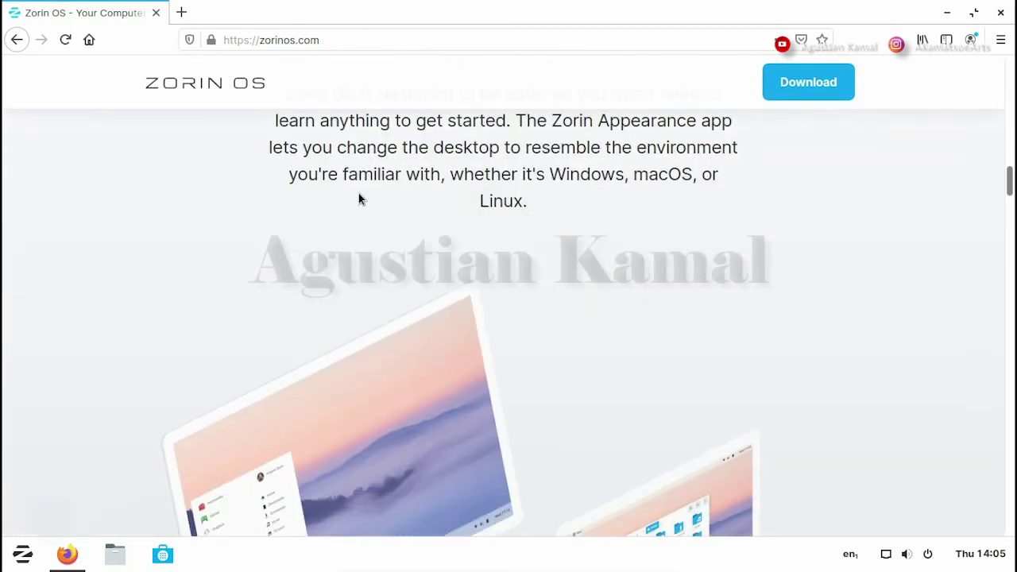
{"action": "scroll", "coordinate": [359, 197], "scroll_direction": "down", "scroll_amount": 3}
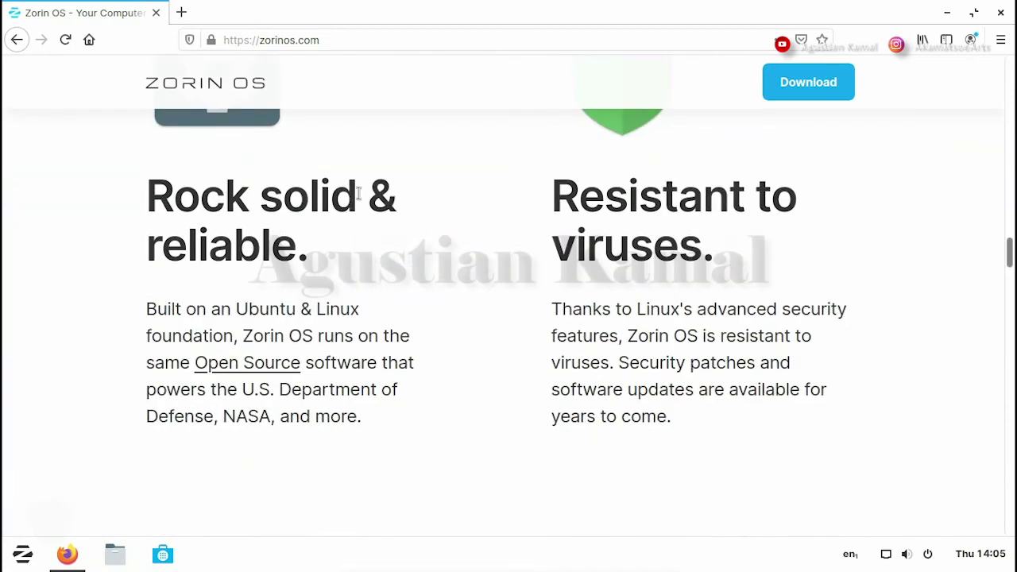
{"action": "scroll", "coordinate": [359, 195], "scroll_direction": "up", "scroll_amount": 12}
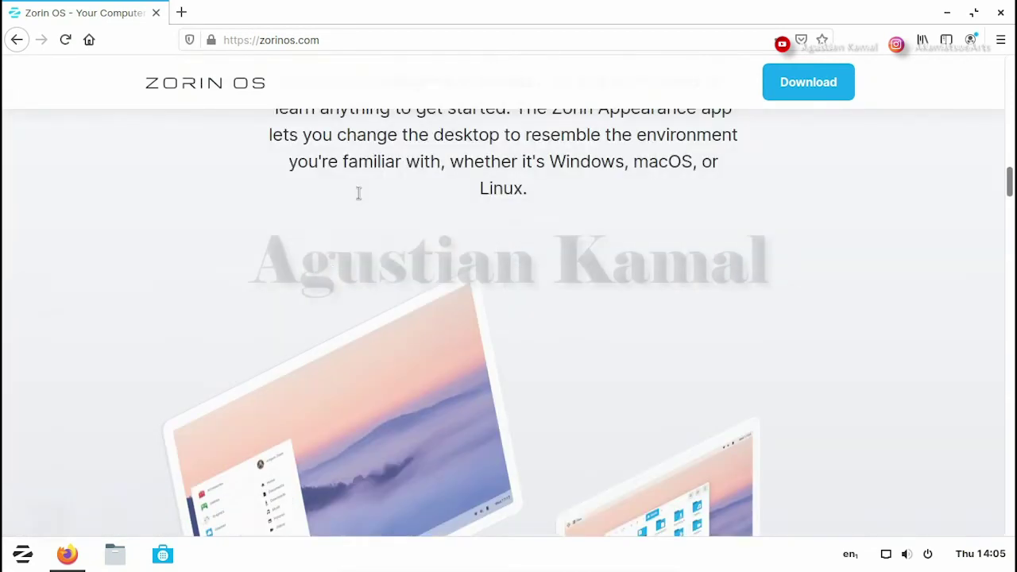
{"action": "scroll", "coordinate": [358, 197], "scroll_direction": "up", "scroll_amount": 15}
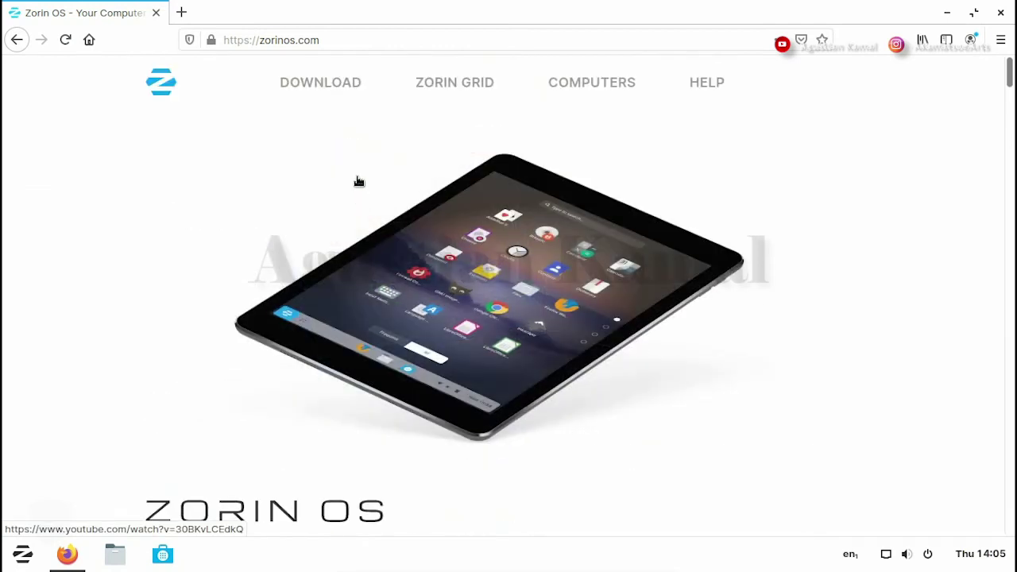
{"action": "left_click", "coordinate": [330, 84]}
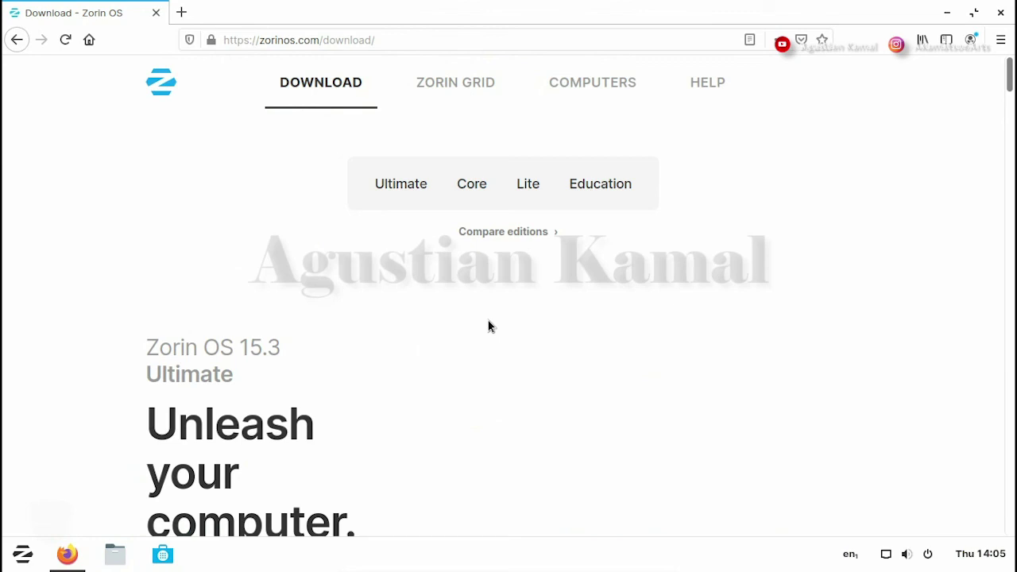
- Read through the Ultimate, Core, Lite and Education editions on the Zorin OS Download page, including their prices and features
{"action": "scroll", "coordinate": [470, 326], "scroll_direction": "down", "scroll_amount": 2}
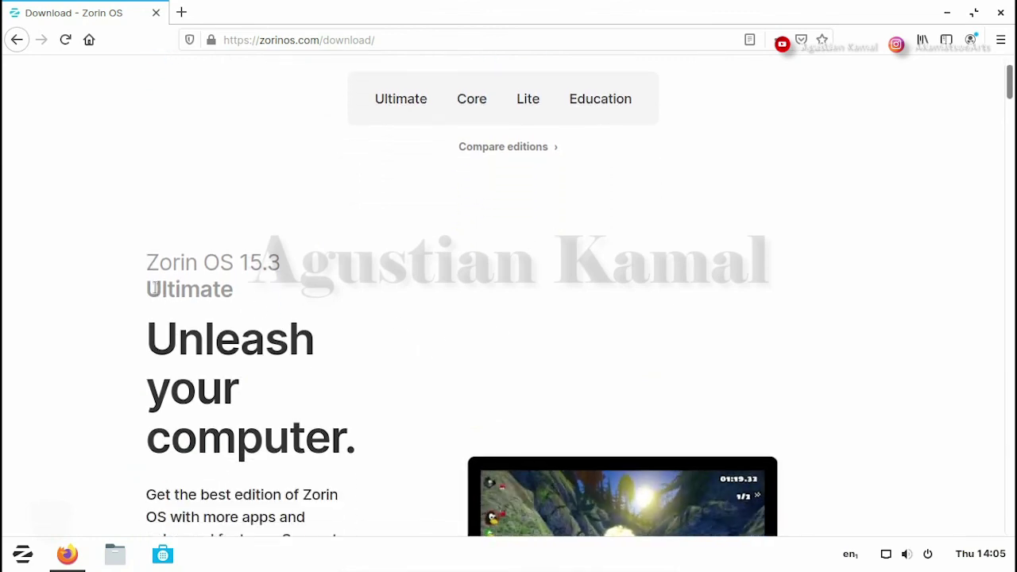
{"action": "scroll", "coordinate": [326, 288], "scroll_direction": "down", "scroll_amount": 10}
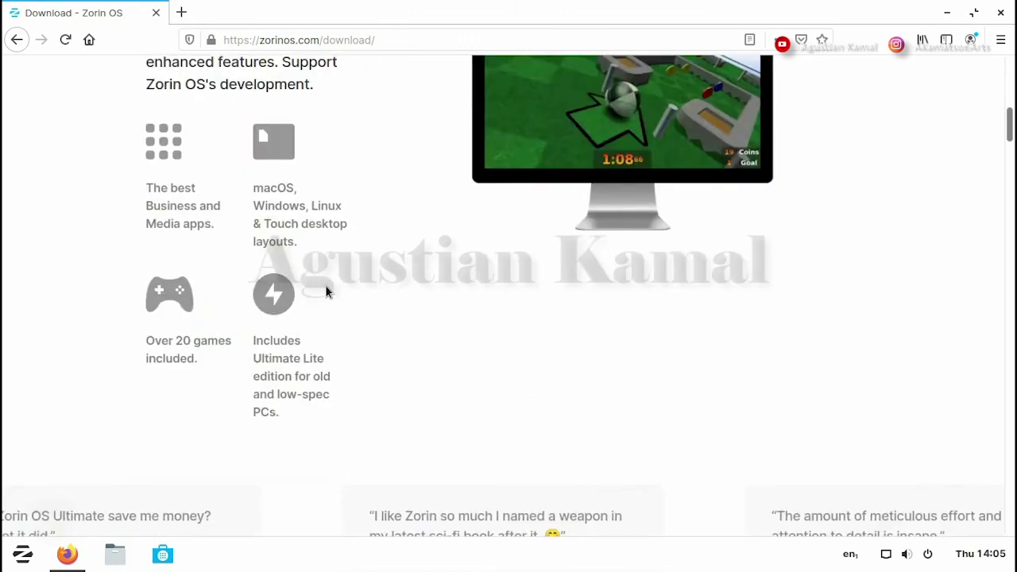
{"action": "scroll", "coordinate": [326, 286], "scroll_direction": "down", "scroll_amount": 3}
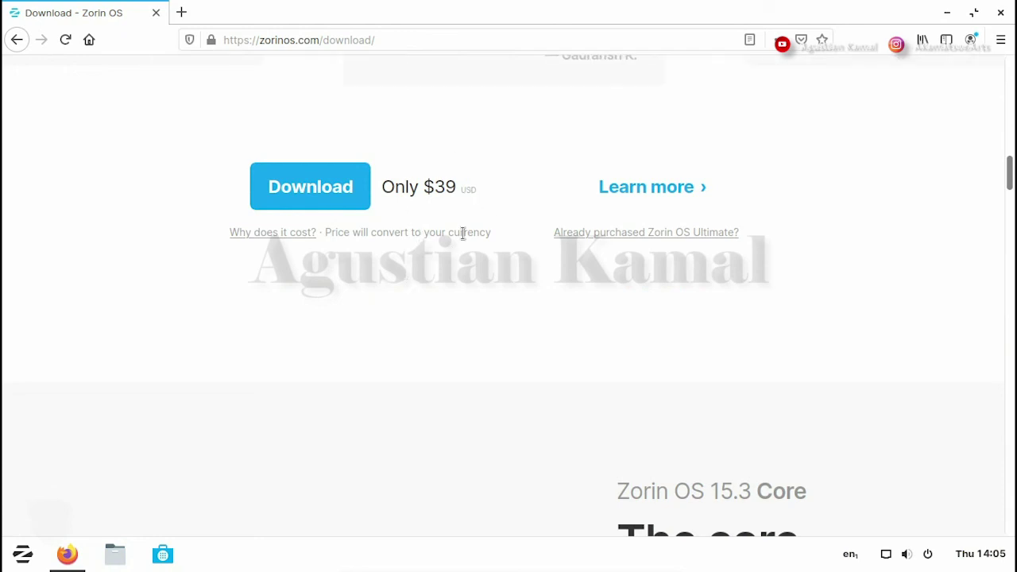
{"action": "scroll", "coordinate": [504, 310], "scroll_direction": "down", "scroll_amount": 4}
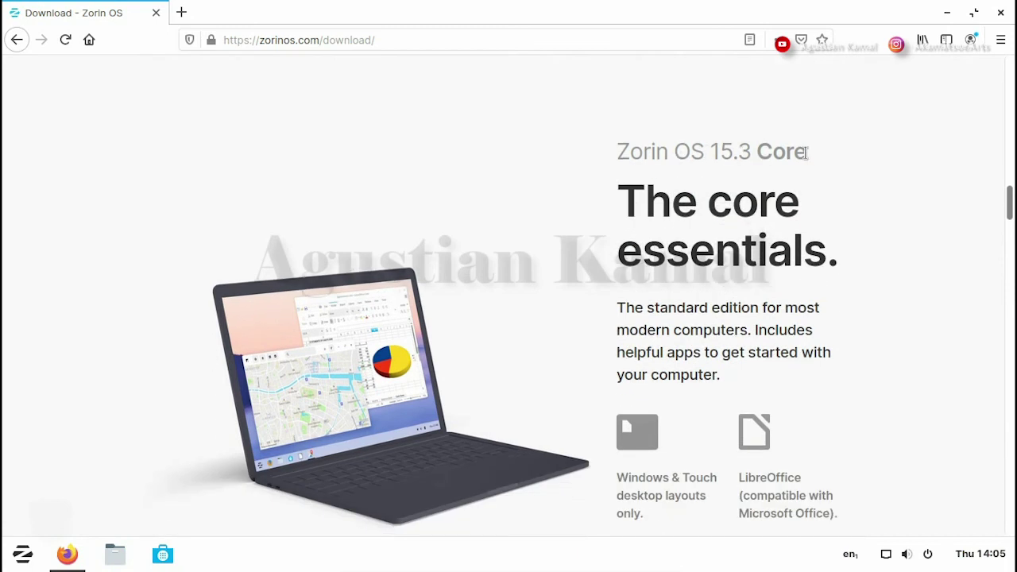
{"action": "scroll", "coordinate": [757, 276], "scroll_direction": "down", "scroll_amount": 6}
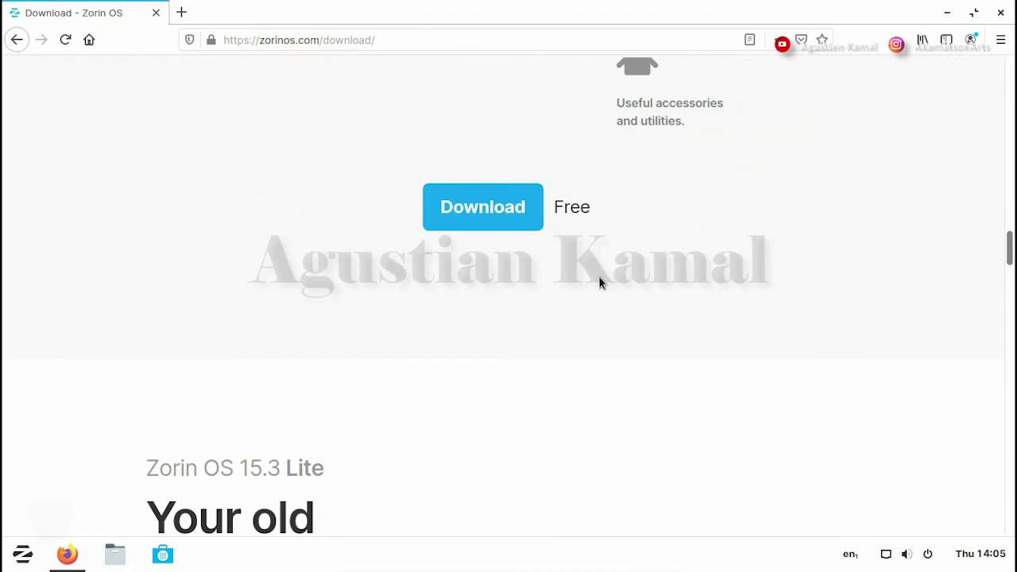
{"action": "scroll", "coordinate": [600, 282], "scroll_direction": "down", "scroll_amount": 4}
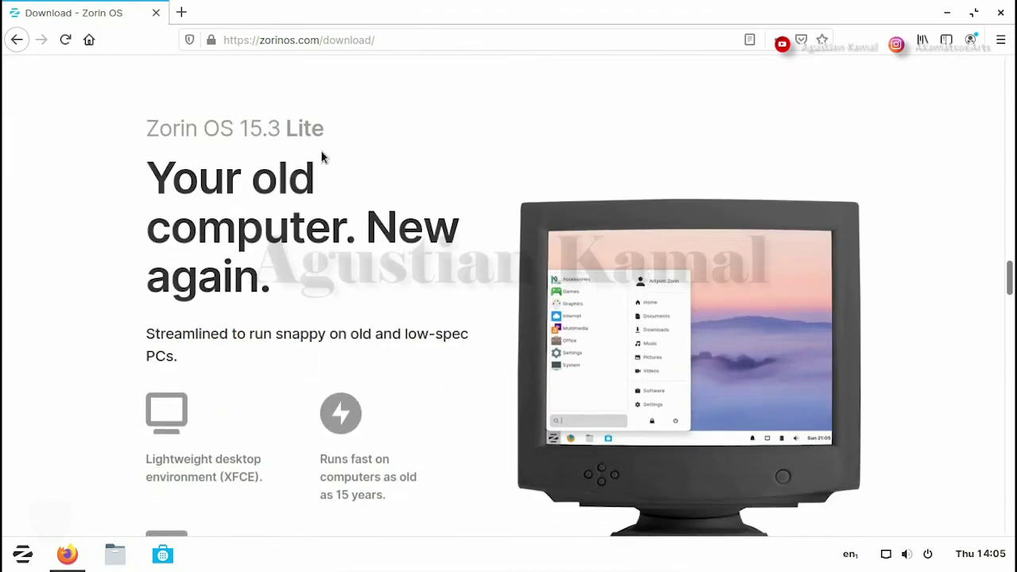
{"action": "scroll", "coordinate": [398, 175], "scroll_direction": "down", "scroll_amount": 4}
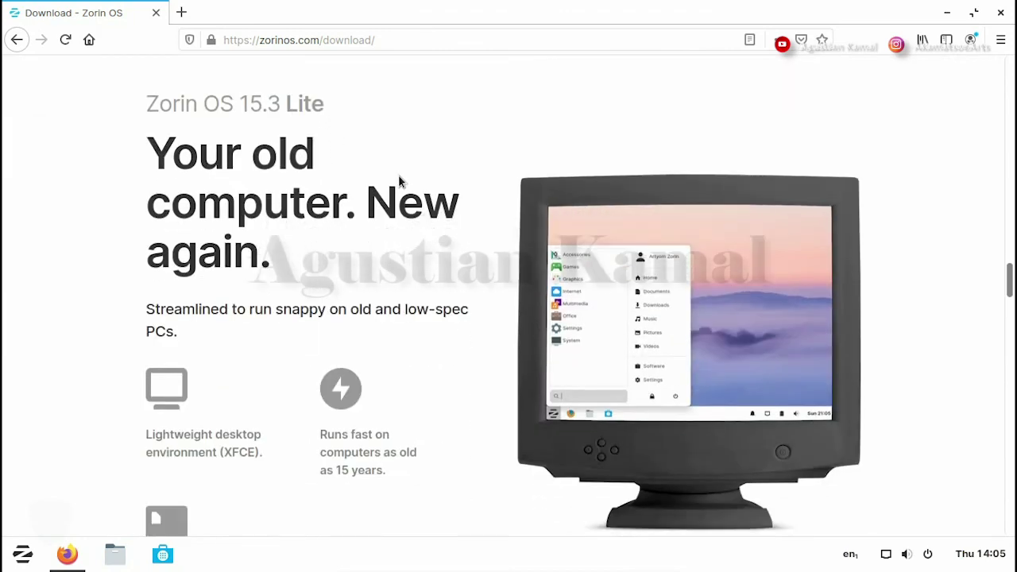
{"action": "scroll", "coordinate": [433, 266], "scroll_direction": "down", "scroll_amount": 1}
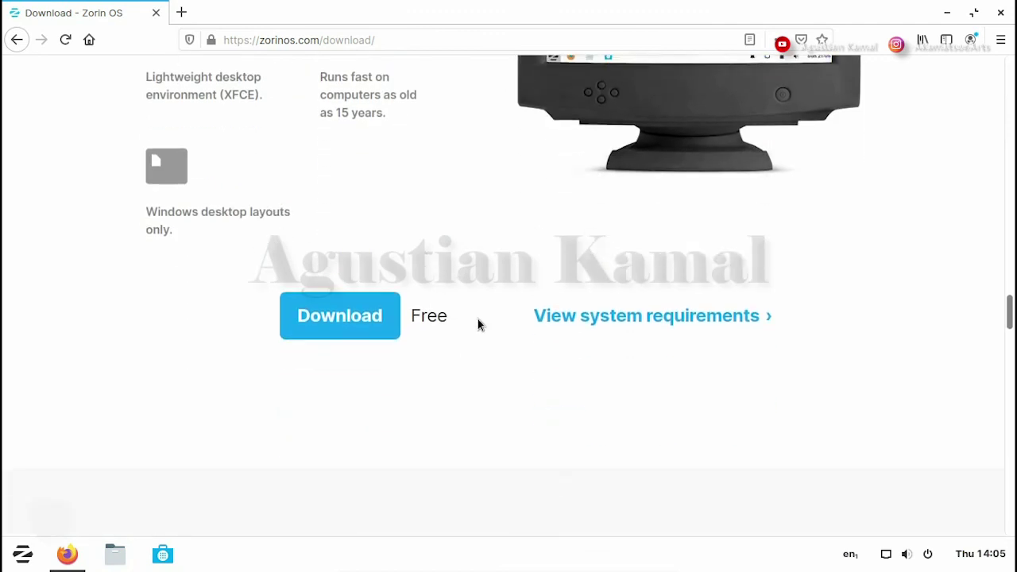
{"action": "scroll", "coordinate": [471, 321], "scroll_direction": "down", "scroll_amount": 4}
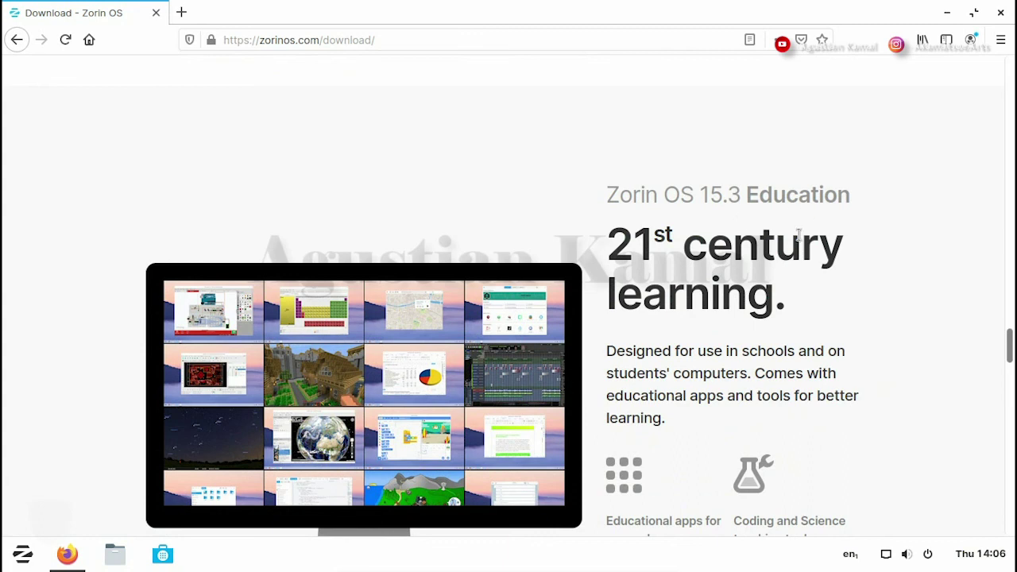
{"action": "scroll", "coordinate": [716, 306], "scroll_direction": "down", "scroll_amount": 5}
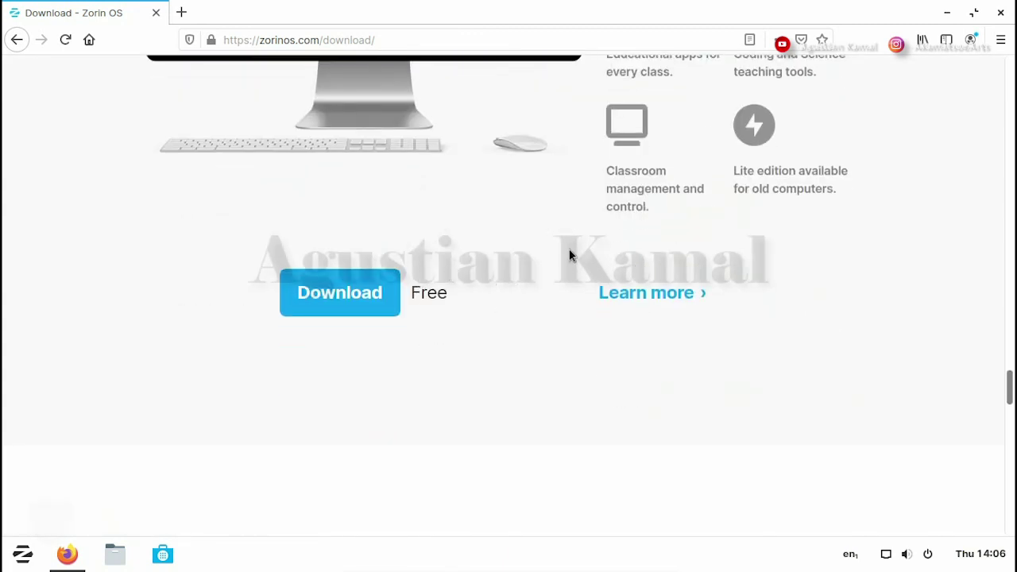
- Go back to the Zorin OS 15.3 Core section, highlight its heading while reviewing its features and download option, and close the browser
{"action": "scroll", "coordinate": [565, 254], "scroll_direction": "up", "scroll_amount": 5}
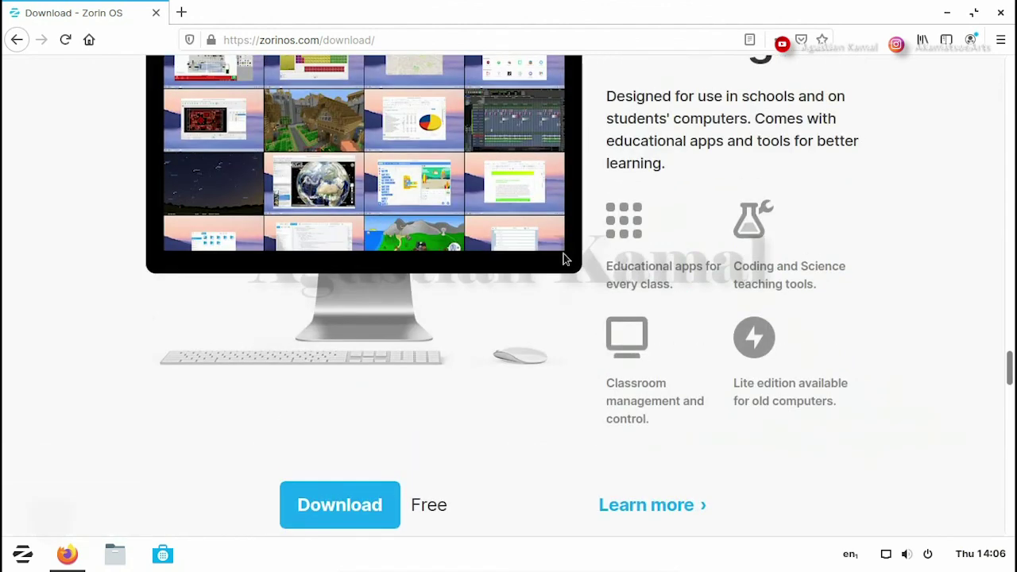
{"action": "scroll", "coordinate": [564, 258], "scroll_direction": "up", "scroll_amount": 8}
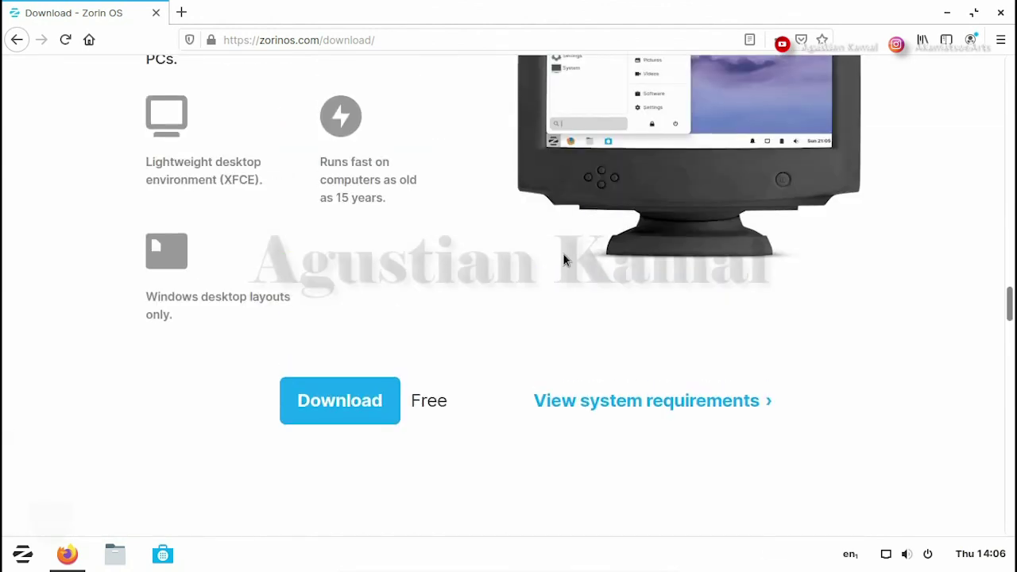
{"action": "scroll", "coordinate": [565, 258], "scroll_direction": "up", "scroll_amount": 6}
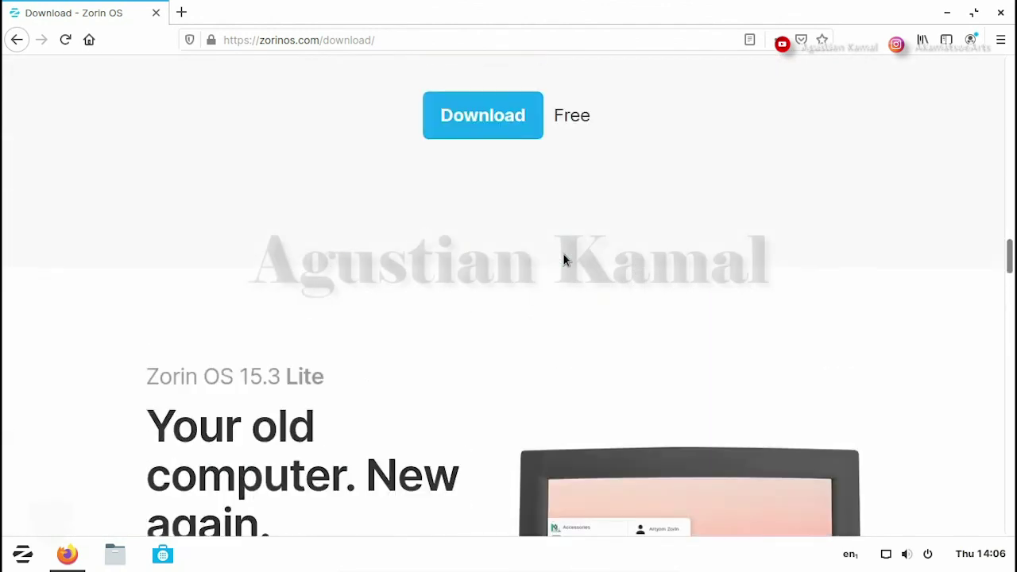
{"action": "scroll", "coordinate": [591, 306], "scroll_direction": "up", "scroll_amount": 5}
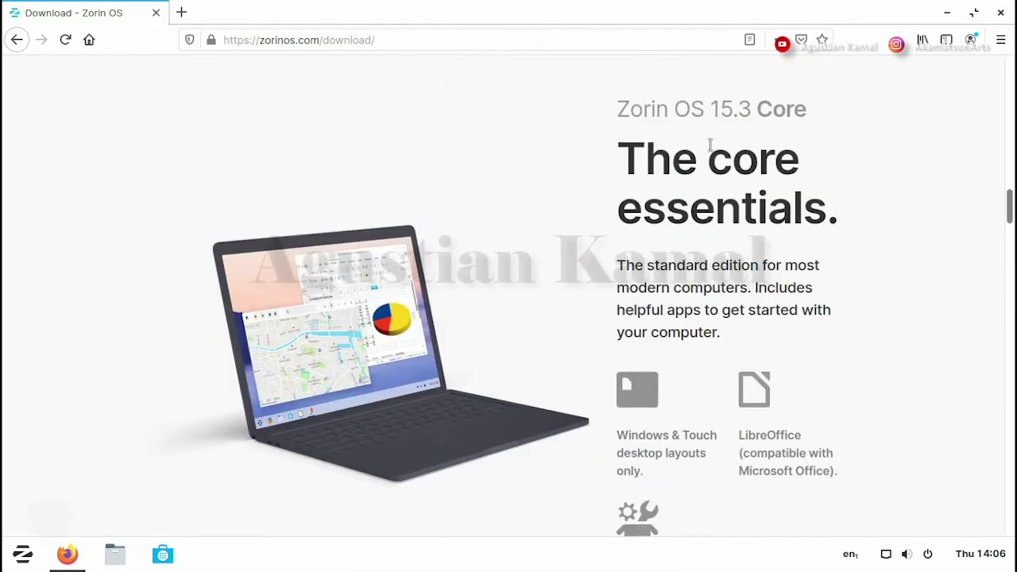
{"action": "left_click_drag", "start_coordinate": [807, 111], "coordinate": [617, 110]}
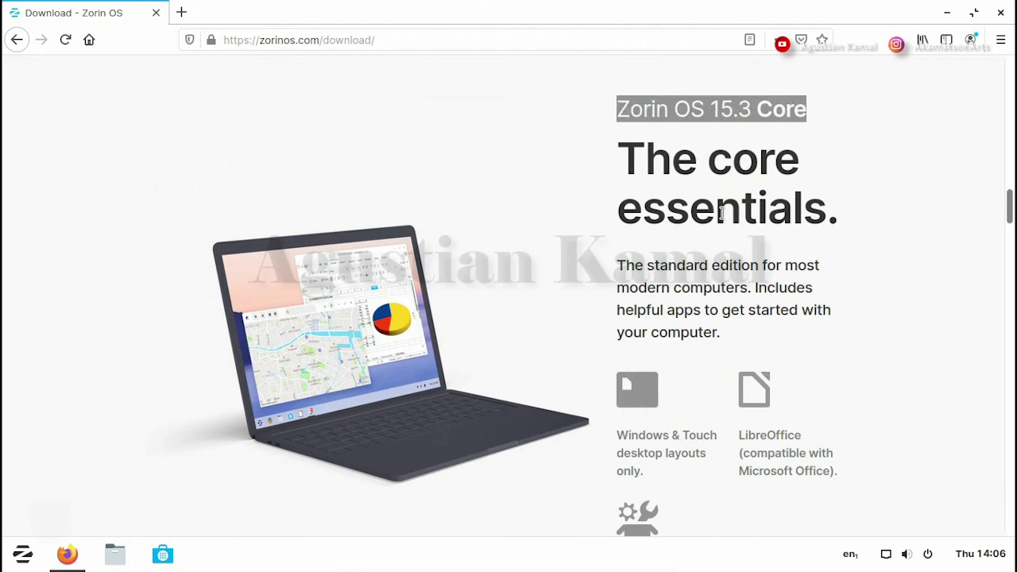
{"action": "scroll", "coordinate": [722, 214], "scroll_direction": "down", "scroll_amount": 4}
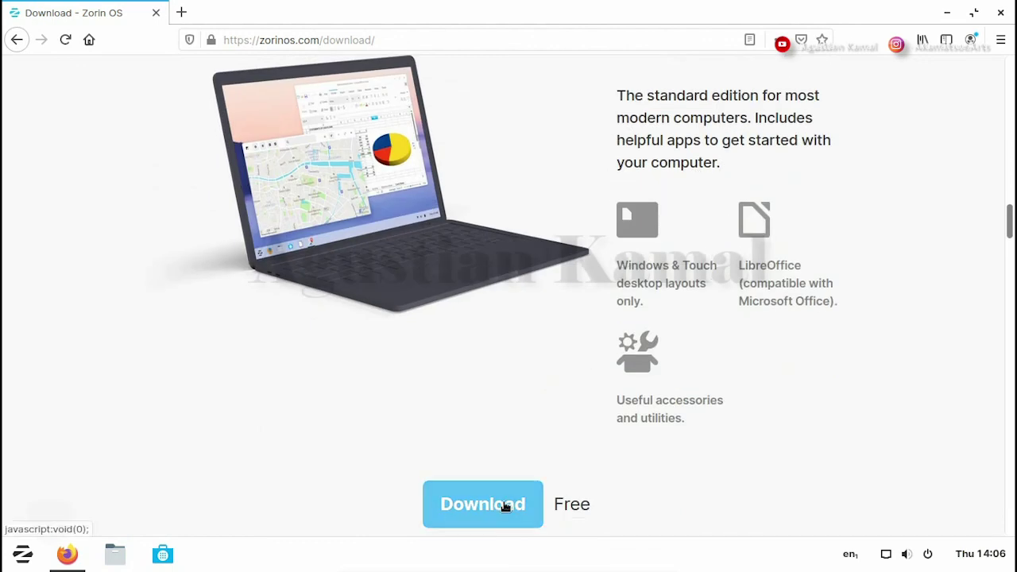
{"action": "left_click", "coordinate": [999, 14]}
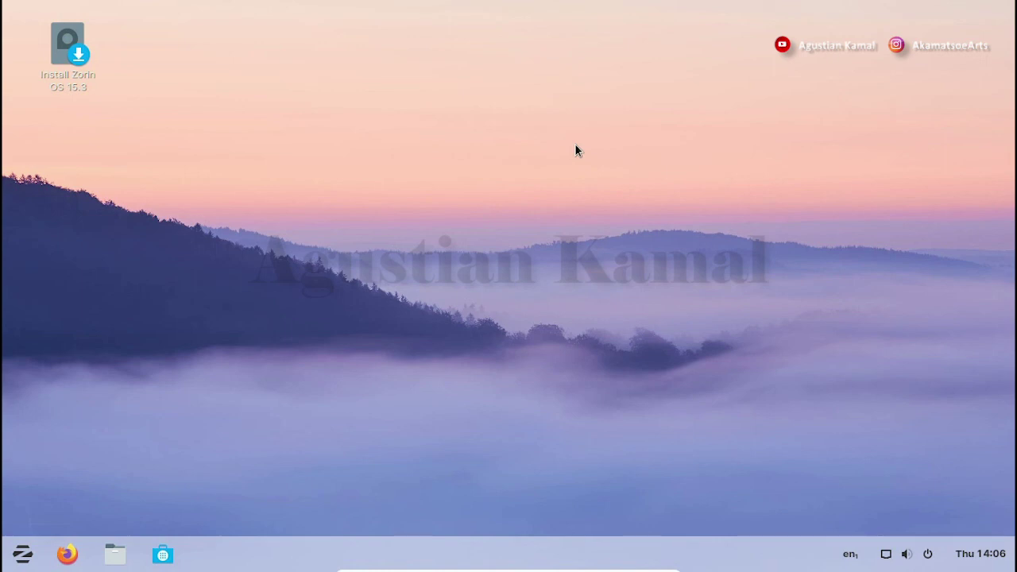
- Launch the Zorin OS 15.3 installer from the desktop and move its Welcome window away from the desktop shortcut
{"action": "left_click", "coordinate": [79, 78]}
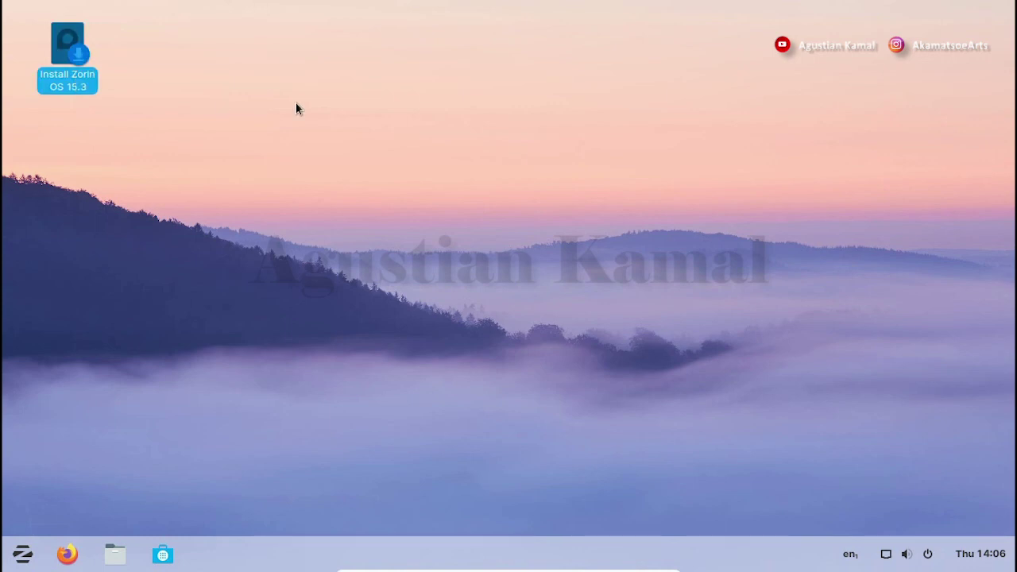
{"action": "left_click", "coordinate": [259, 96]}
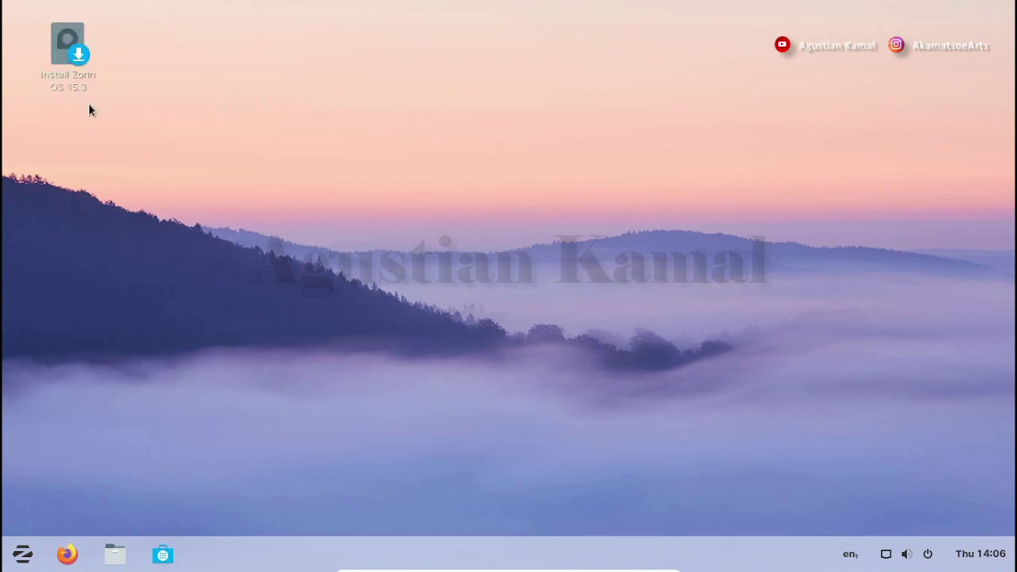
{"action": "left_click", "coordinate": [68, 46]}
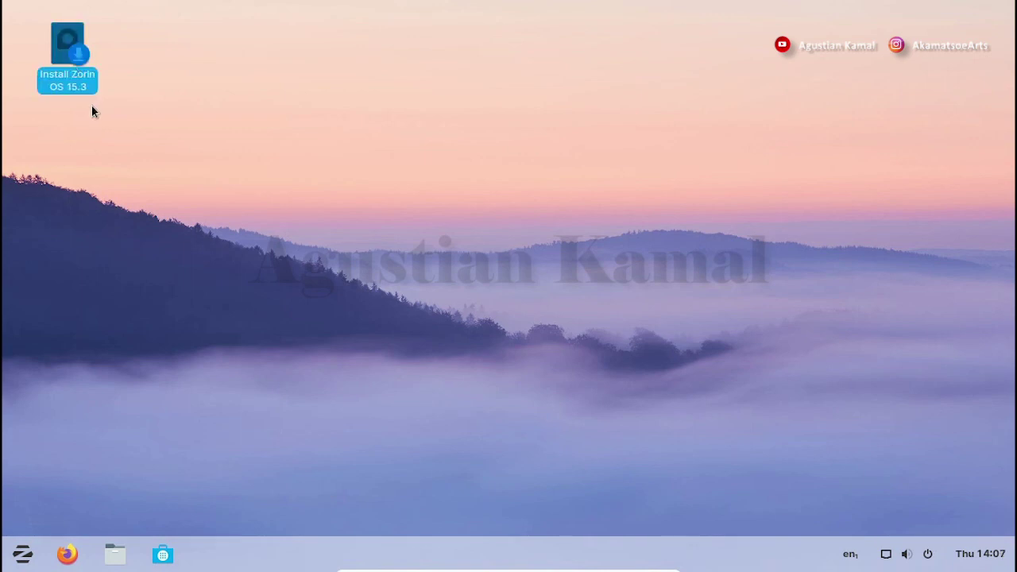
{"action": "double_click", "coordinate": [68, 55]}
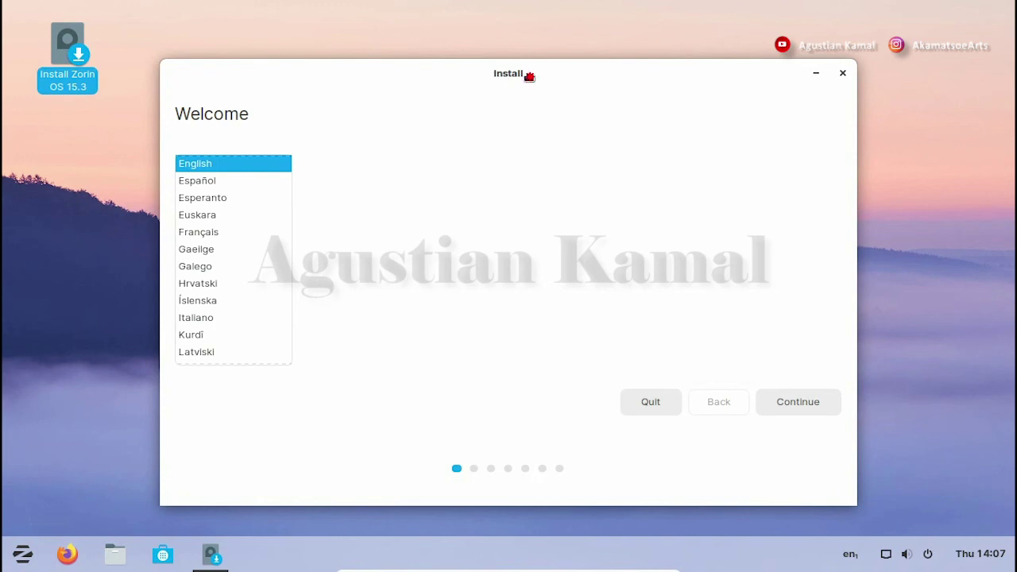
{"action": "left_click_drag", "start_coordinate": [529, 76], "coordinate": [632, 76]}
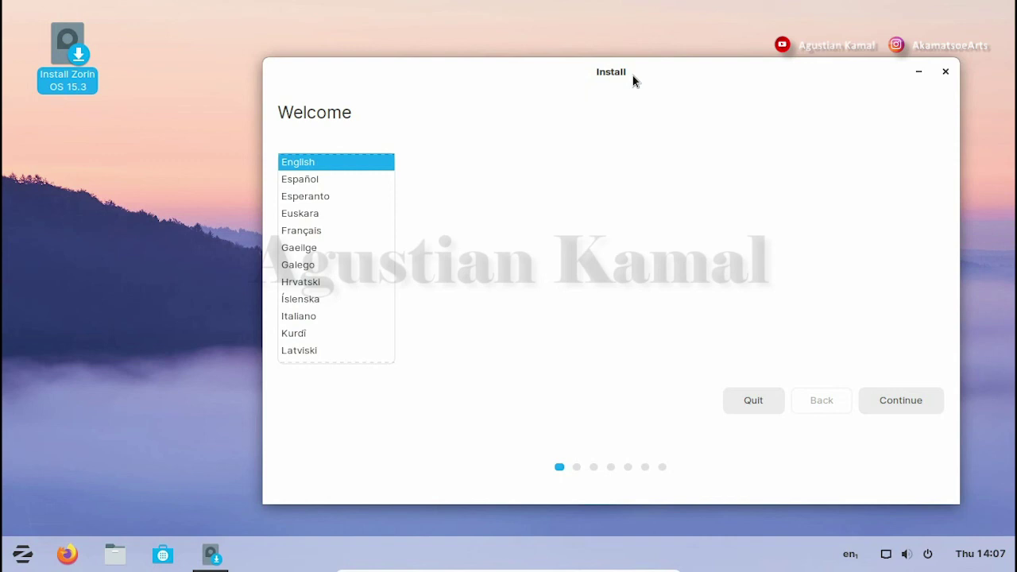
{"action": "left_click_drag", "start_coordinate": [633, 76], "coordinate": [660, 85]}
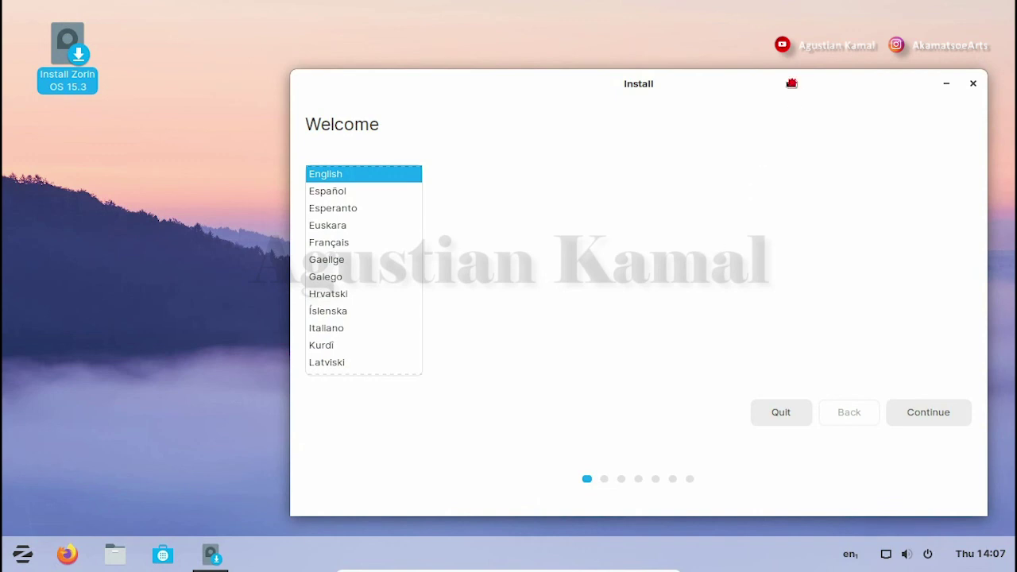
{"action": "left_click_drag", "start_coordinate": [791, 85], "coordinate": [807, 95]}
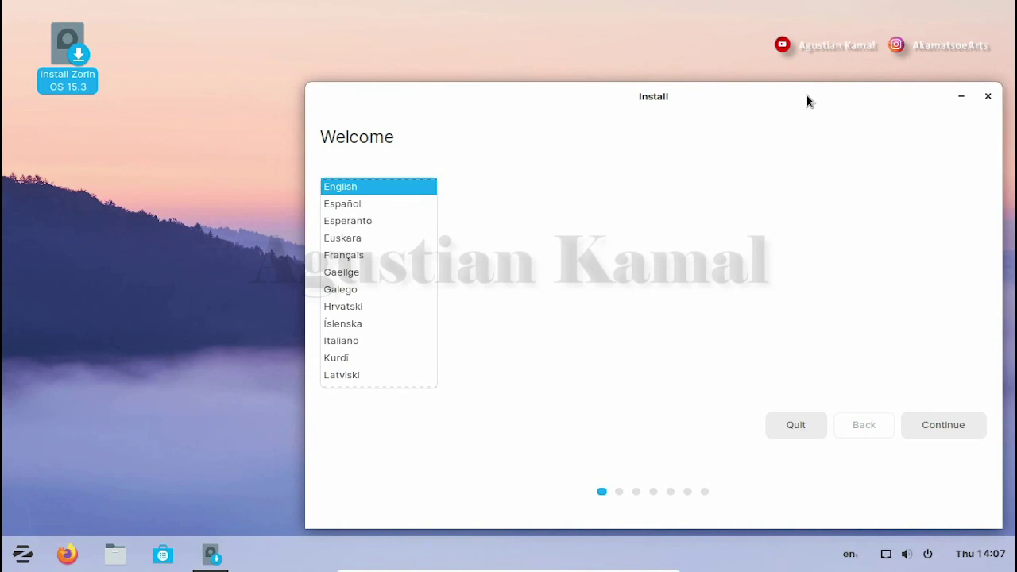